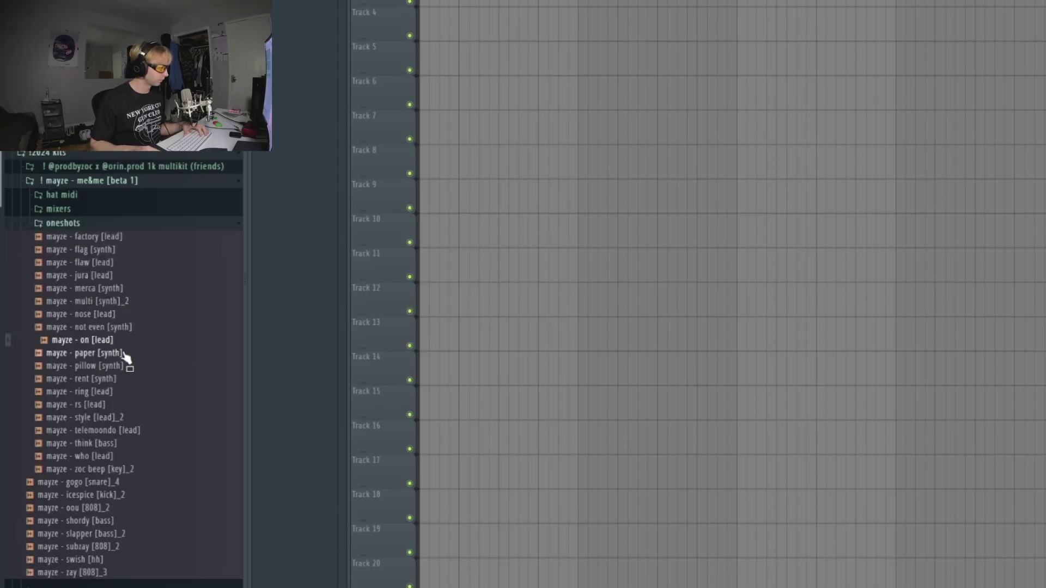
- Load the mayze - pillow [synth] one-shot as a new channel and adjust its volume envelope
left_click_drag(479, 66, 479, 65)
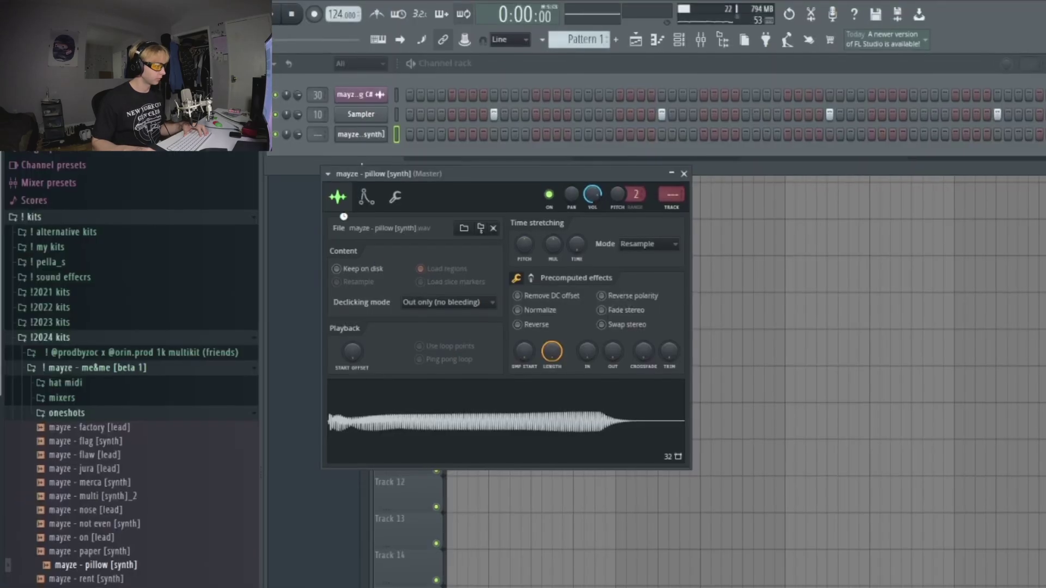
left_click(344, 22)
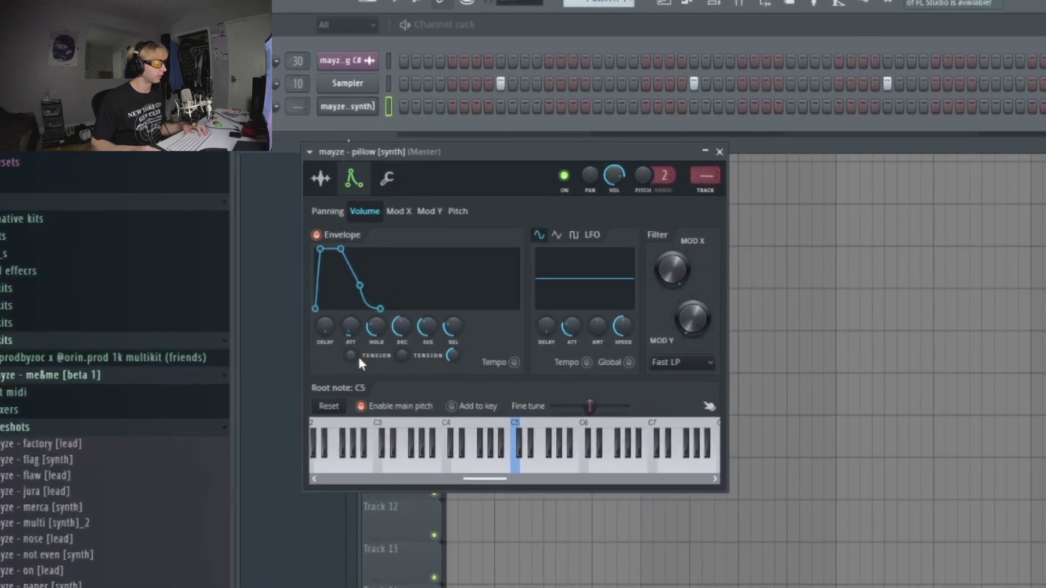
left_click_drag(354, 354, 354, 362)
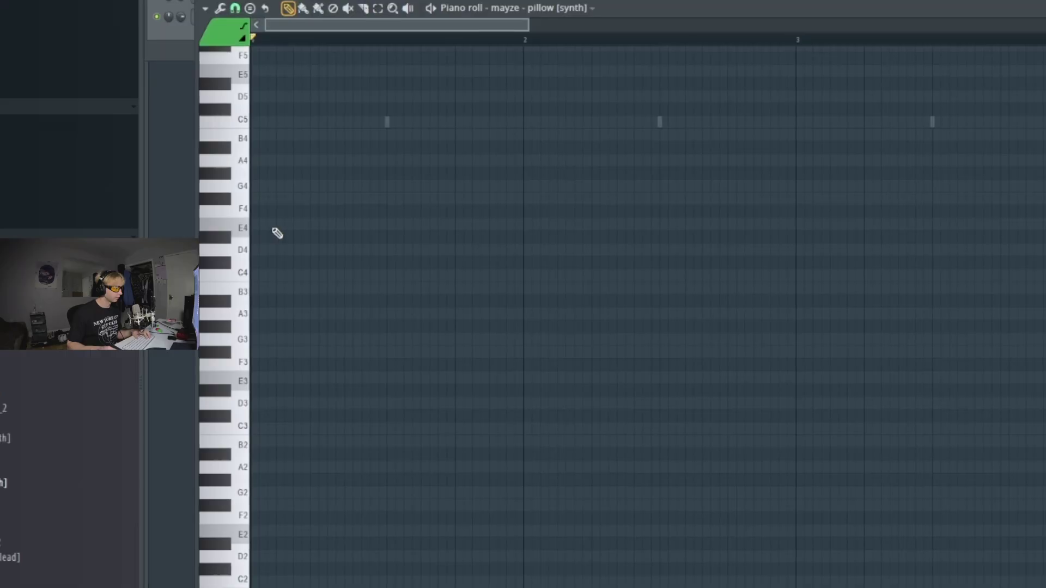
- In the pillow synth's piano roll, stack E4, B4 and E5 at the start of bar 1 and add a separate B4 before mid-bar
left_click(261, 384)
left_click(303, 320)
left_click_drag(294, 322, 220, 283)
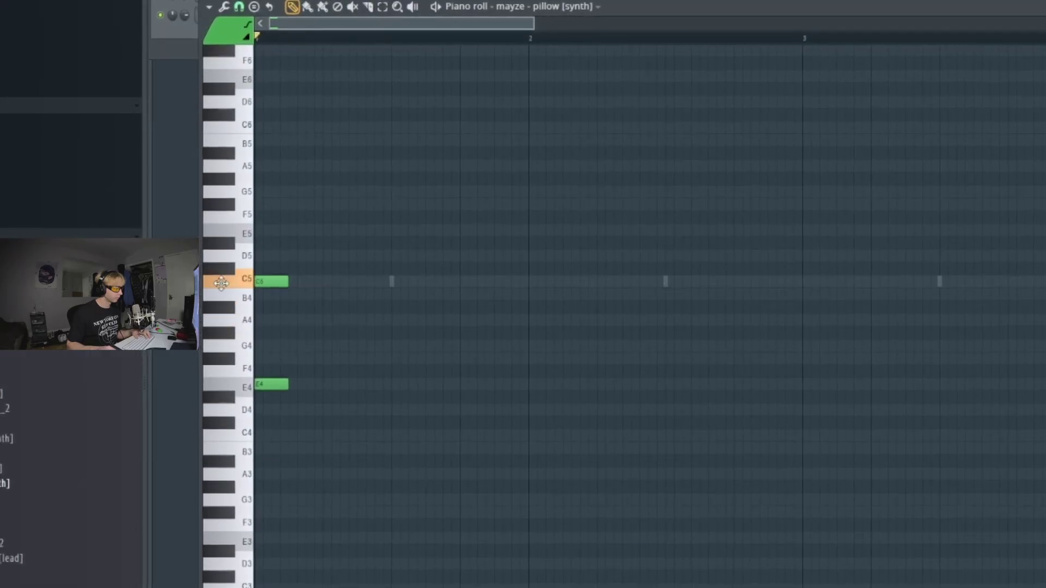
left_click(270, 233)
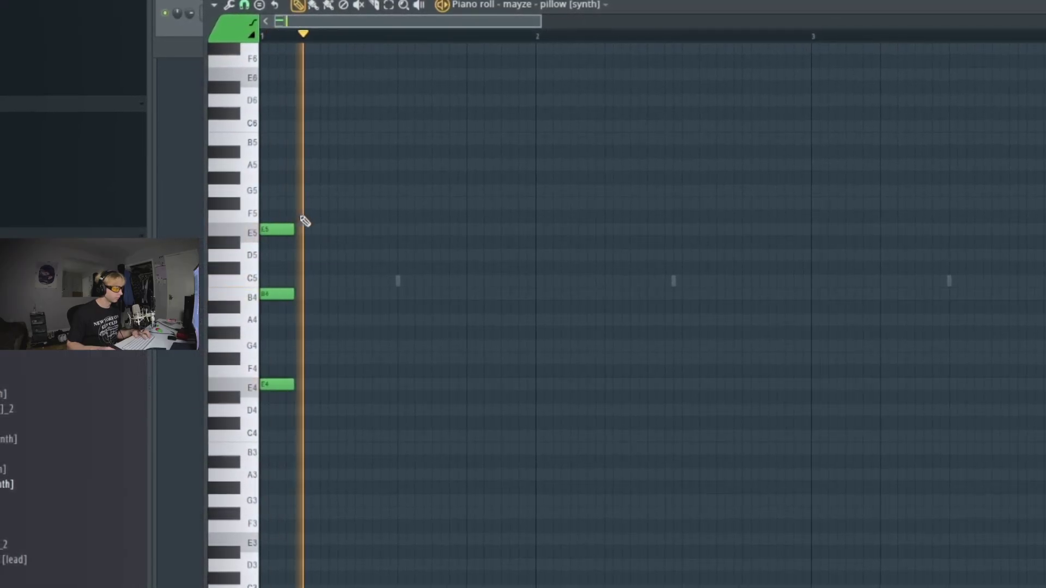
left_click(369, 293)
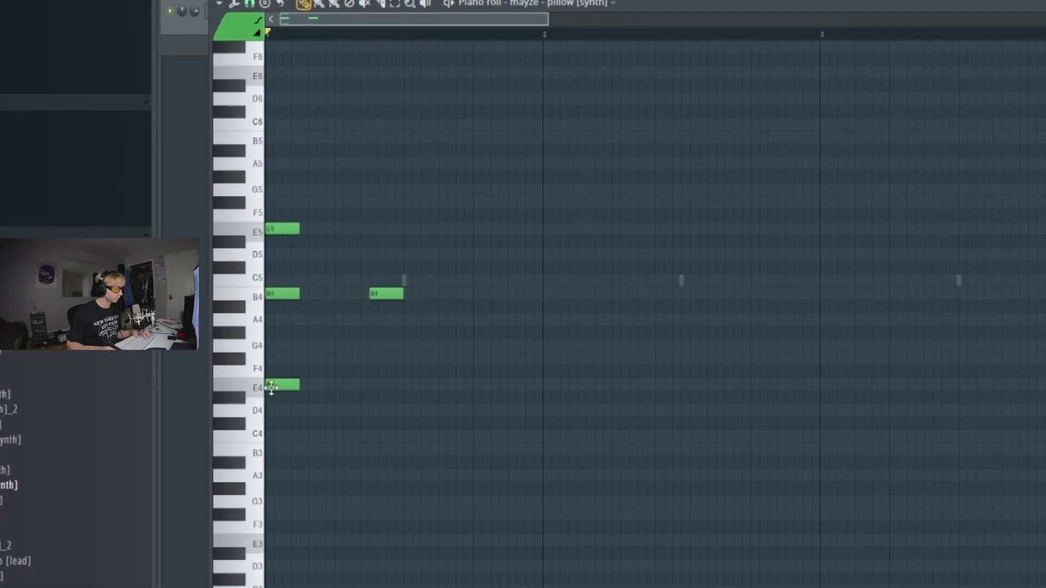
- Copy the opening chord down a whole tone to D4, A4 and D5 in the second half of bar 1 and preview it
left_click_drag(281, 402, 455, 255)
left_click(528, 432)
key("space")
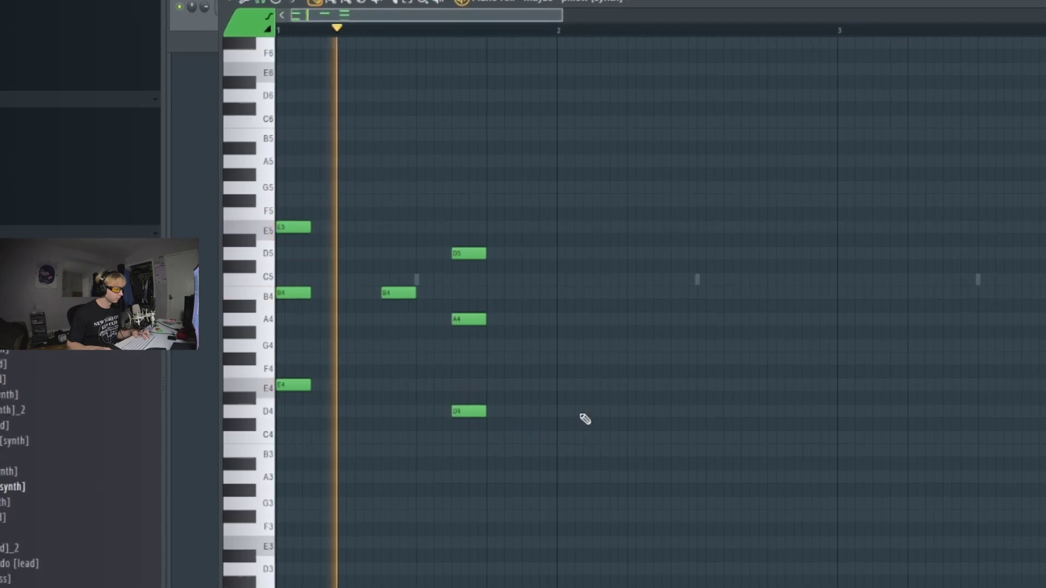
key("space")
- Add a C4 note at the end of bar 1 and a G4 at mid-bar, previewing the pattern
left_click(528, 438)
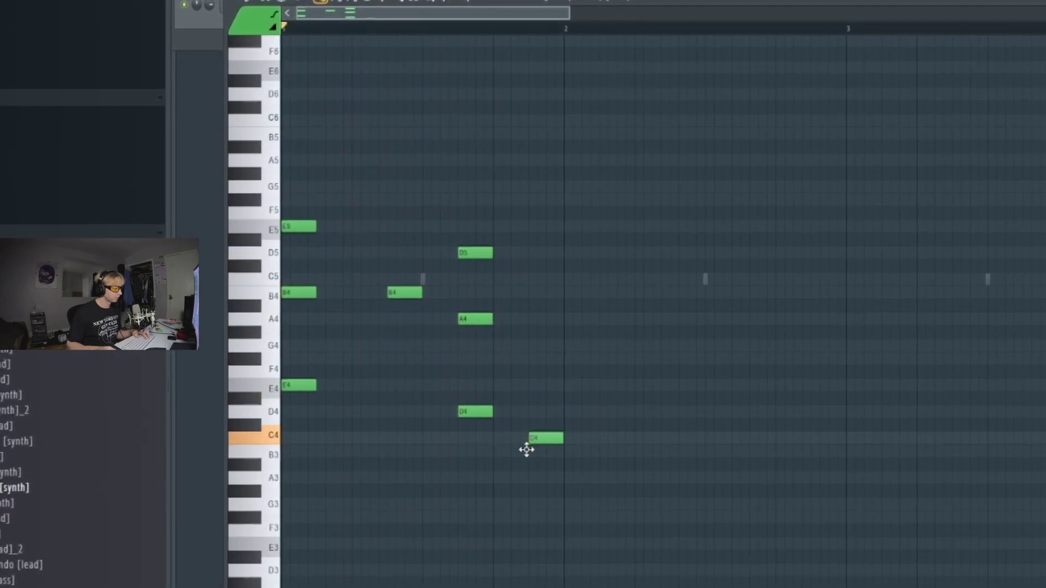
key("space")
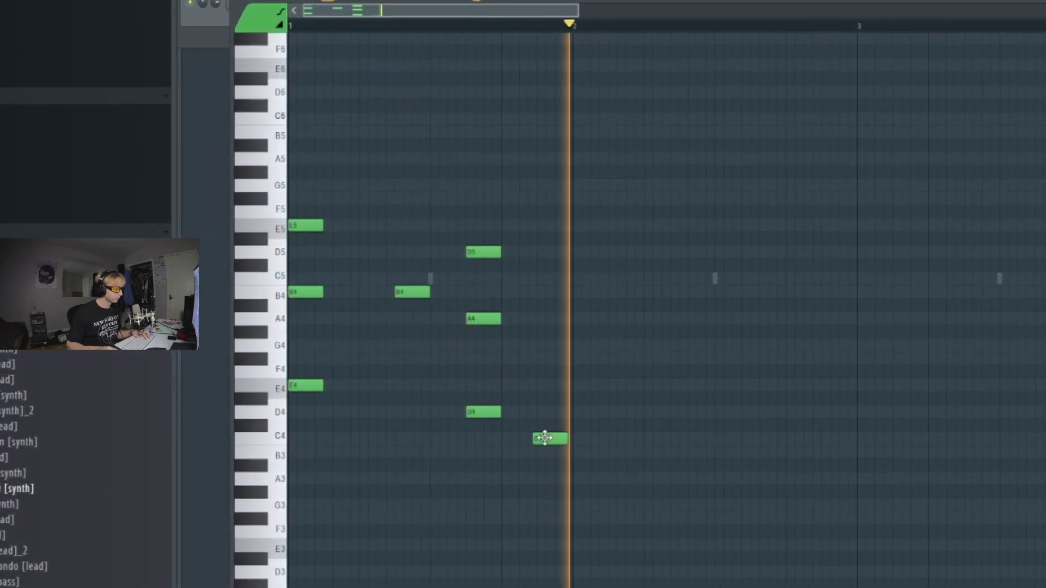
key("space")
left_click(428, 342)
key("space")
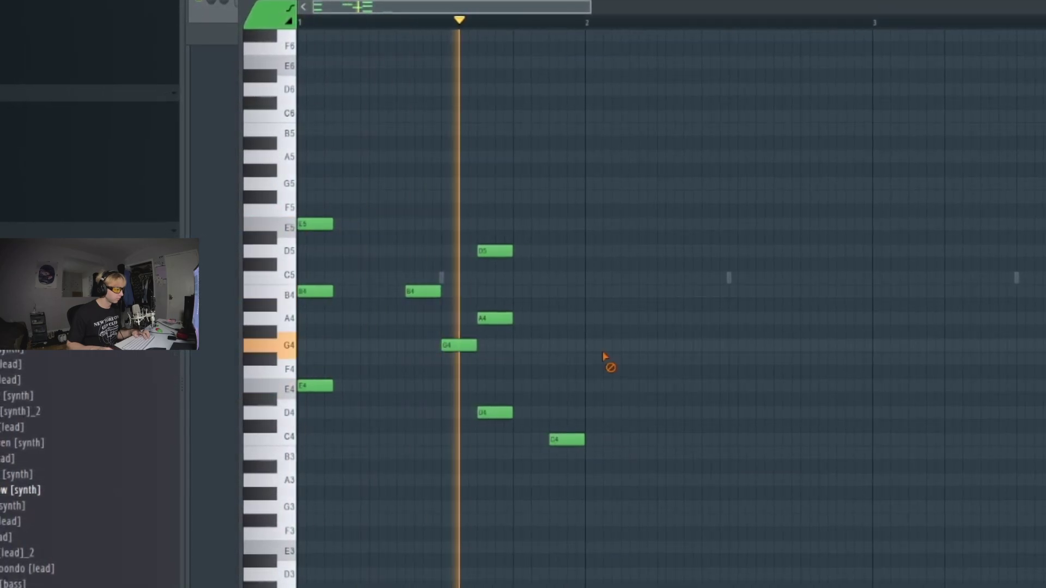
key("space")
- Duplicate the one-bar synth pattern until it fills eight bars
left_click_drag(660, 472, 321, 215)
key("ctrl+b")
left_click_drag(961, 485, 898, 462)
key("ctrl+b")
scroll(695, 240, "down", 5)
left_click_drag(817, 488, 788, 473)
key("ctrl+a")
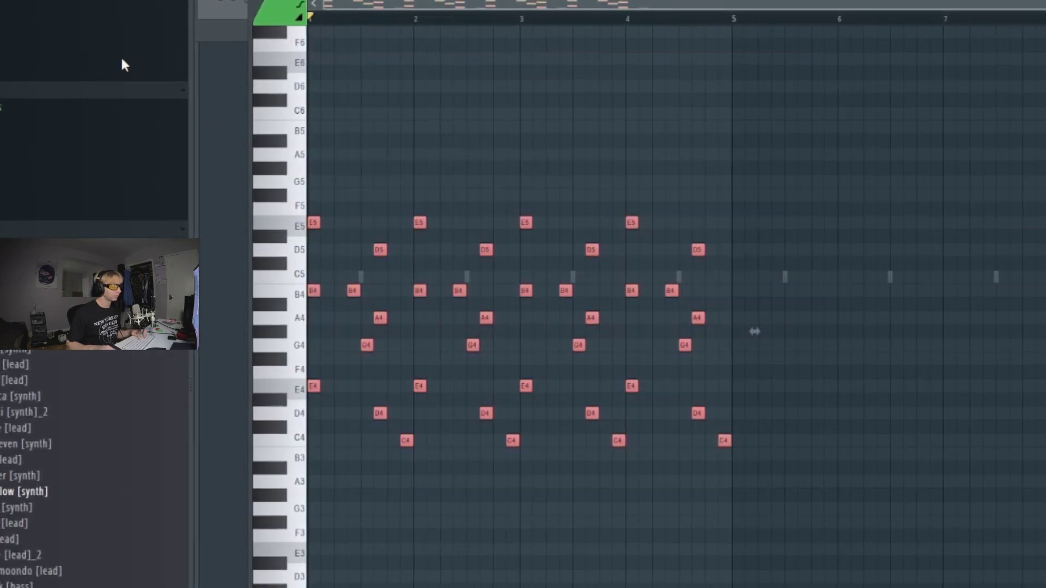
key("ctrl+b")
- Randomize the levels of all the synth notes and close the piano roll
key("ctrl+a")
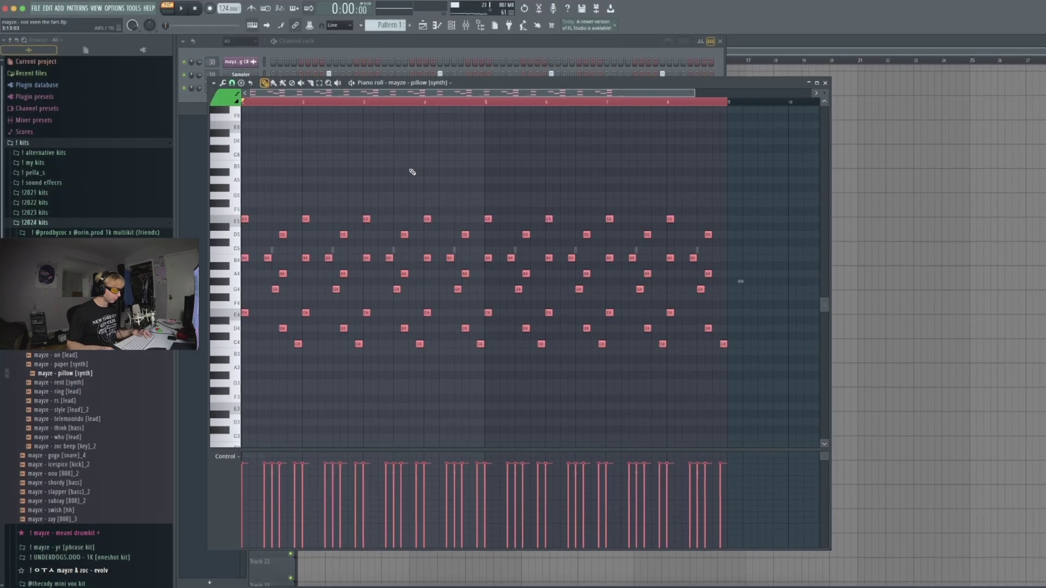
key("alt+r")
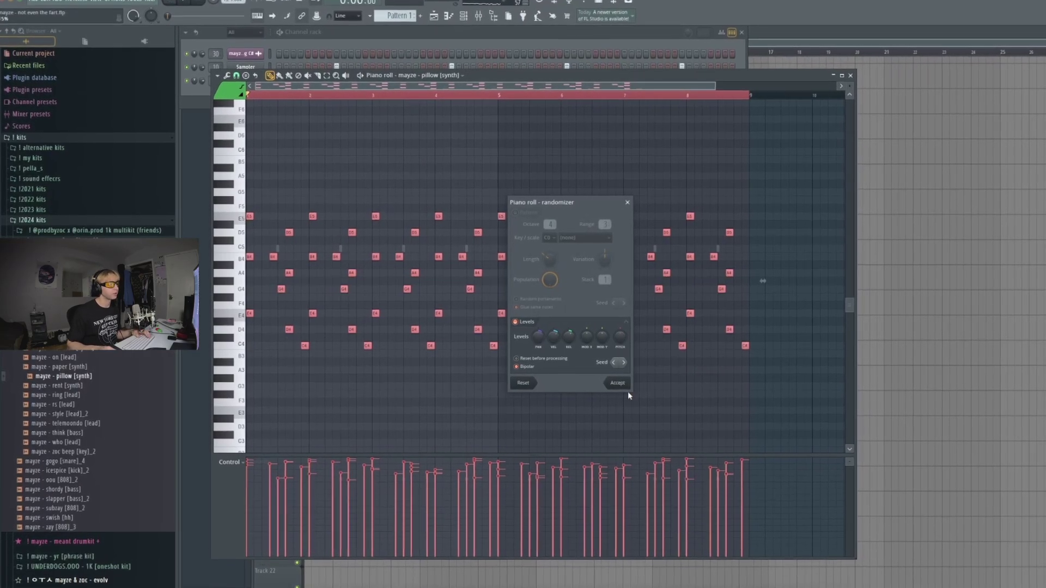
key("Return")
key("F7")
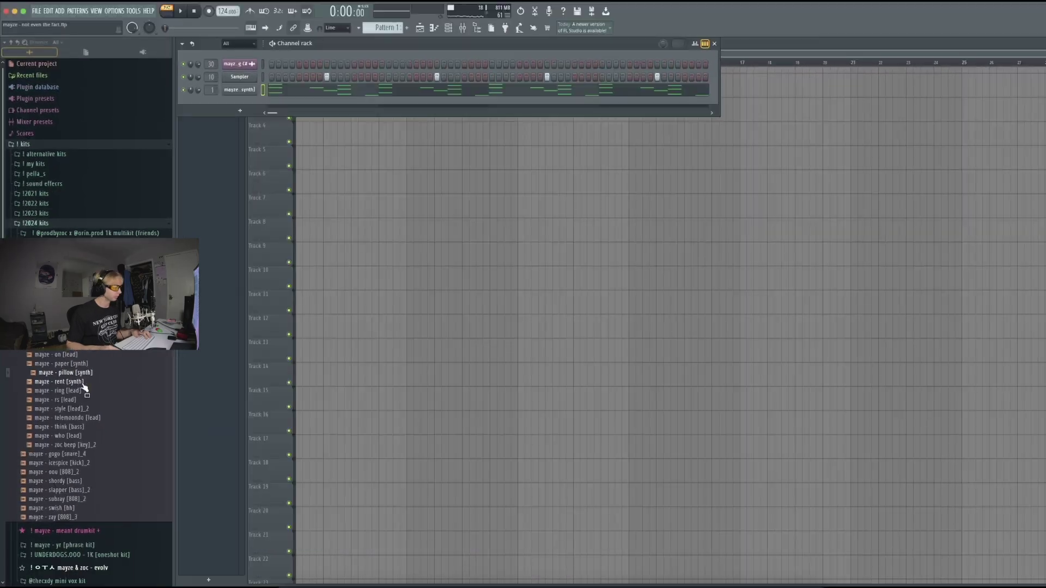
- Load the mayze - rs [lead] one-shot as a new channel and open its miscellaneous settings
left_click(96, 391)
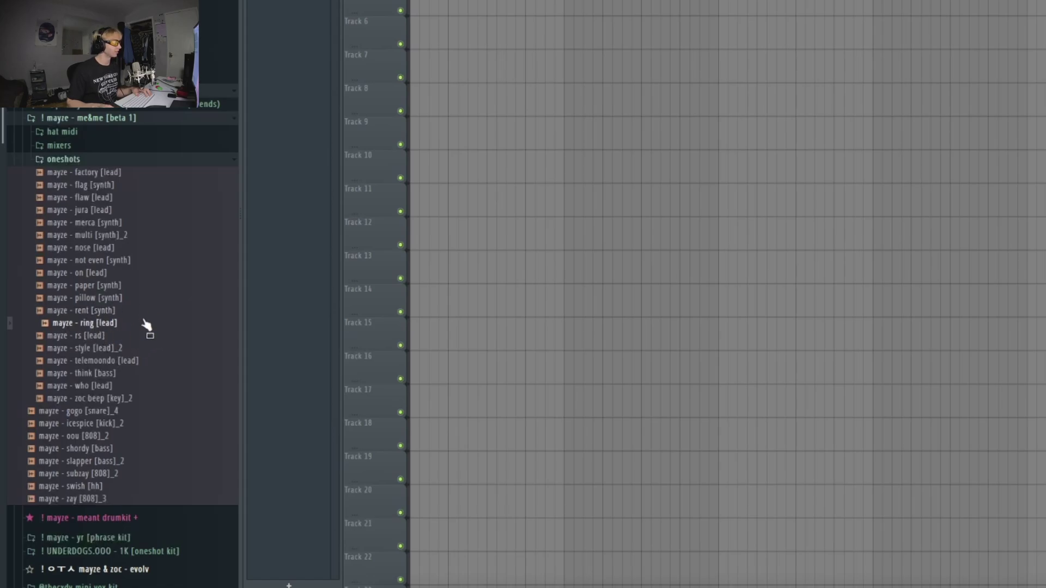
left_click_drag(125, 335, 463, 32)
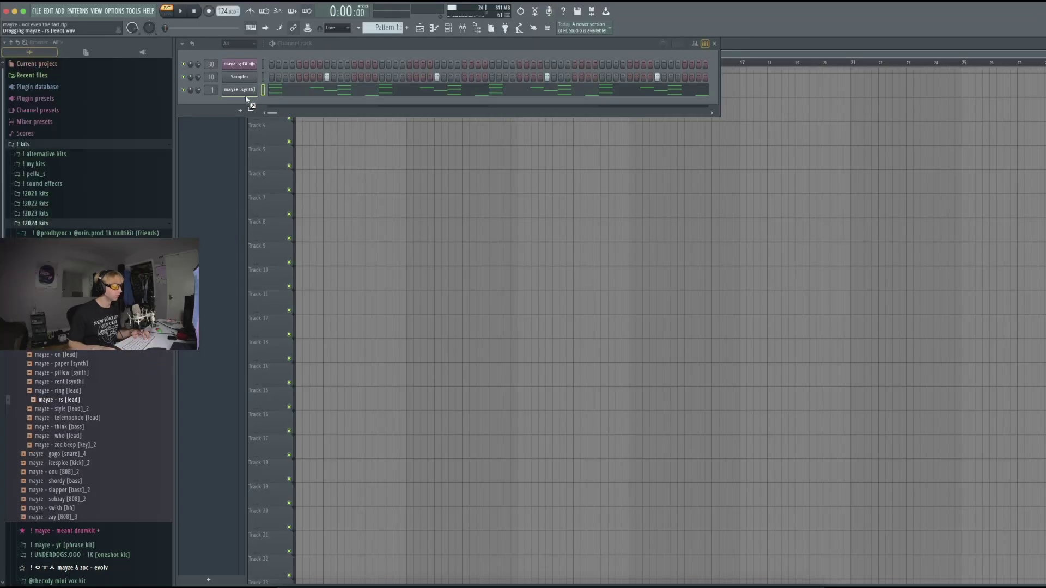
left_click_drag(246, 100, 240, 103)
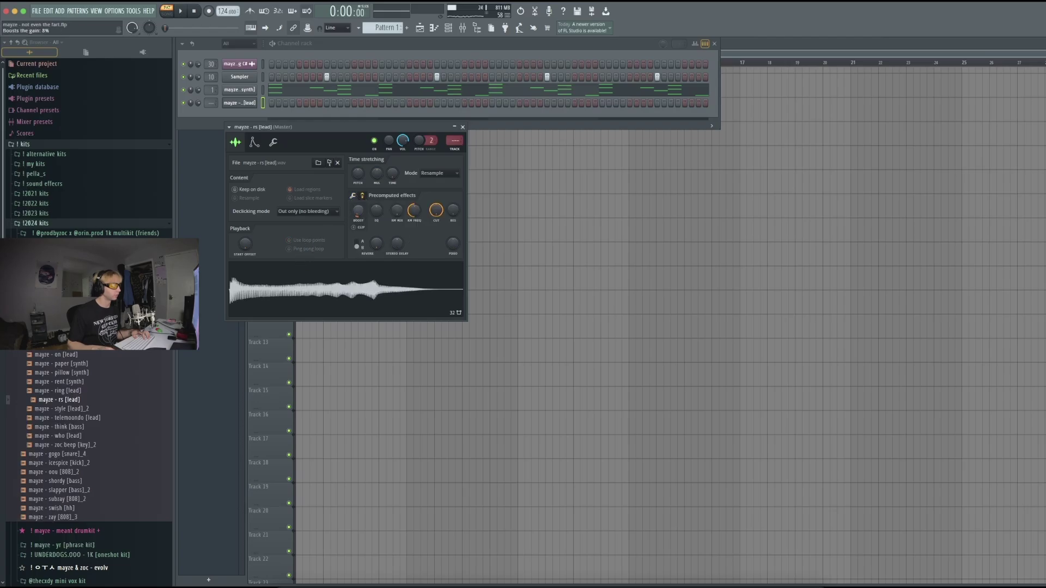
left_click(254, 143)
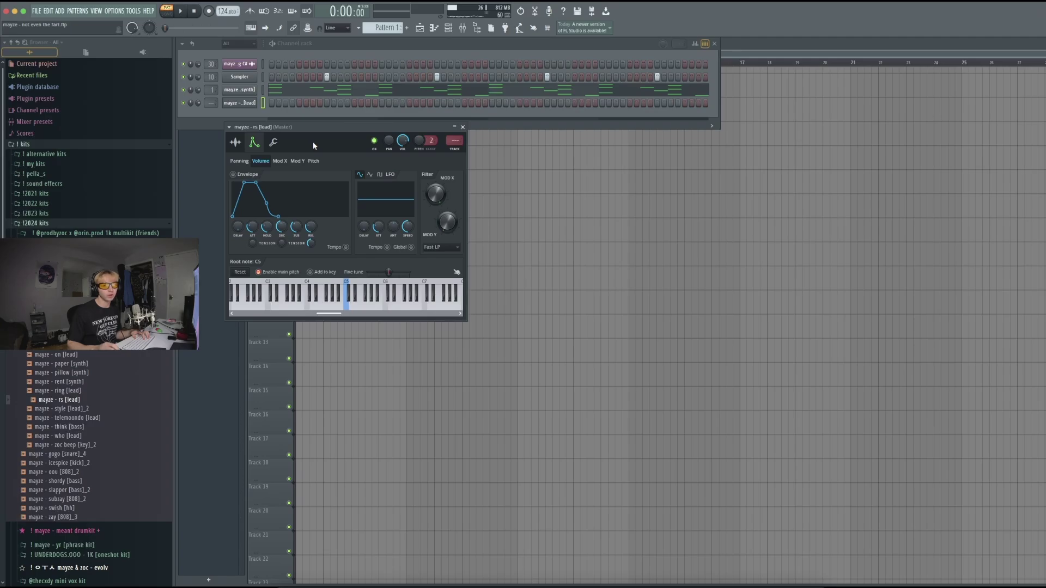
left_click(274, 142)
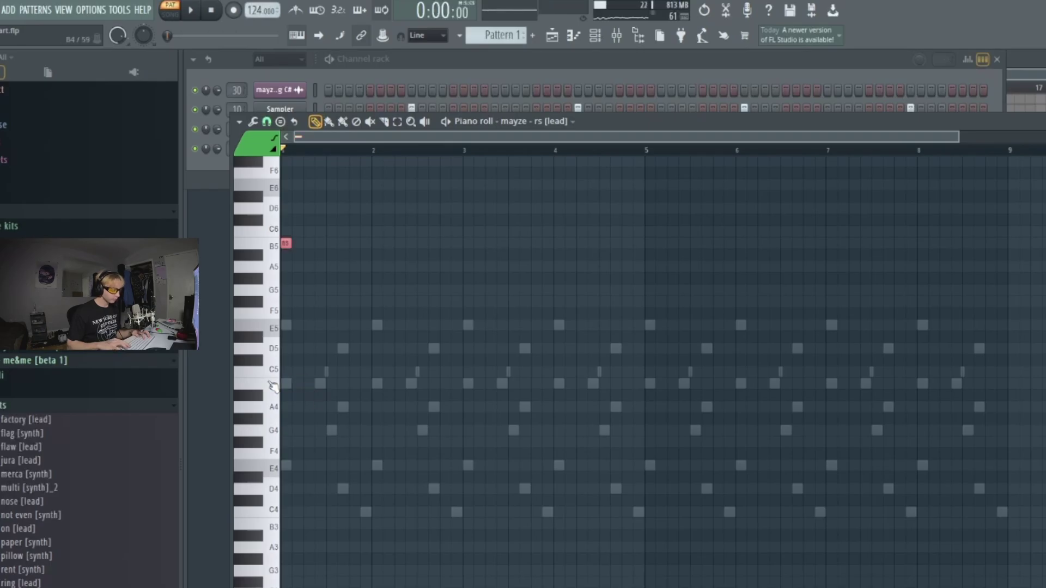
- Write the lead's opening phrase in the first half of bar 1 using B5, C6 and A5 notes, previewing it against the synth
key("space")
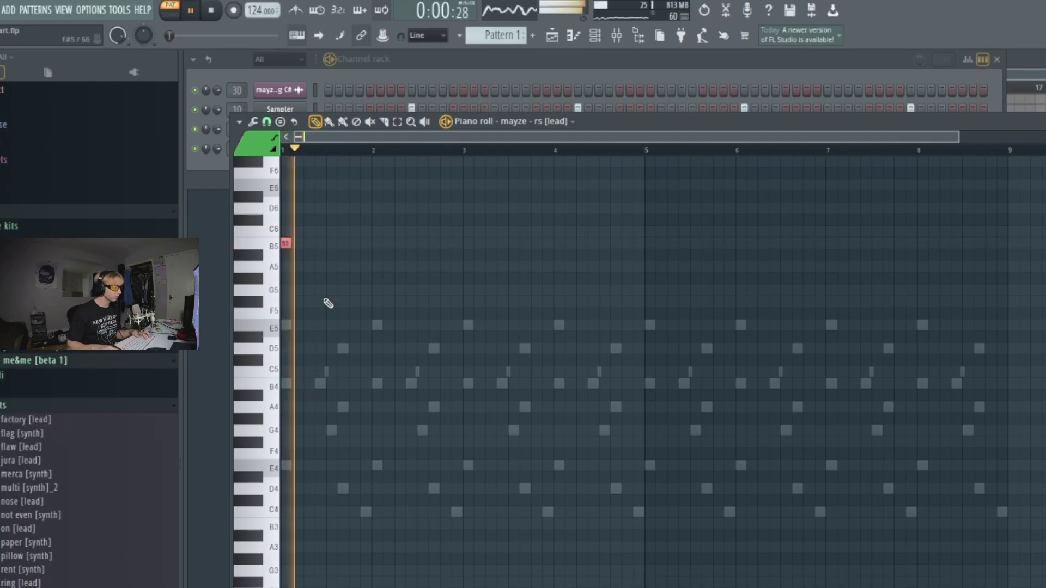
scroll(327, 304, "up", 3)
key("space")
left_click(347, 242)
key("space")
key("space")
key("space")
left_click(357, 230)
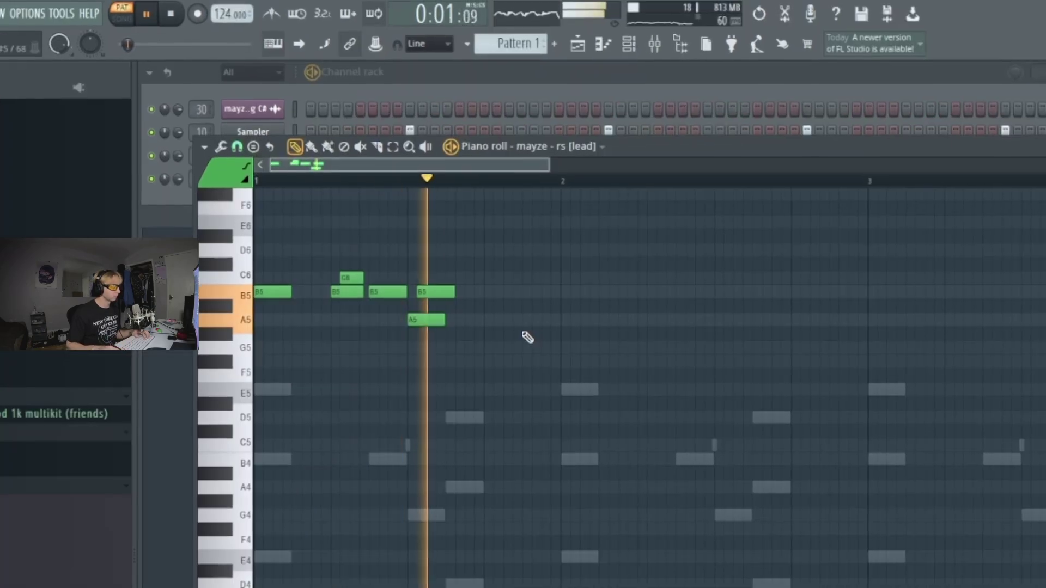
- Continue the lead phrase in bar 1 with A5, B5, F#5 and A5 notes
key("space")
left_click(458, 312)
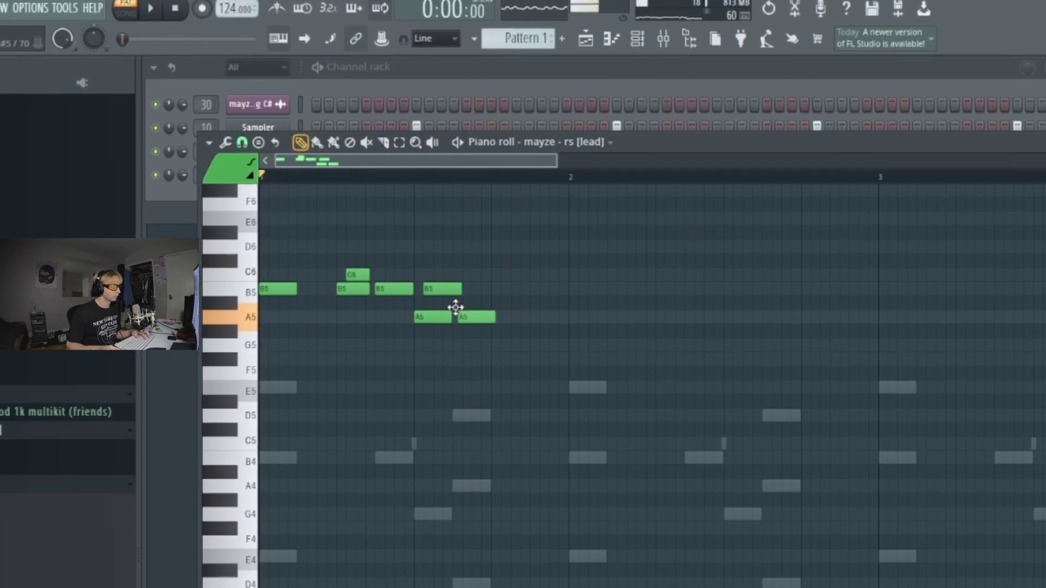
left_click(469, 290)
left_click(509, 355)
key("space")
key("space")
left_click(525, 336)
left_click_drag(540, 330, 542, 301)
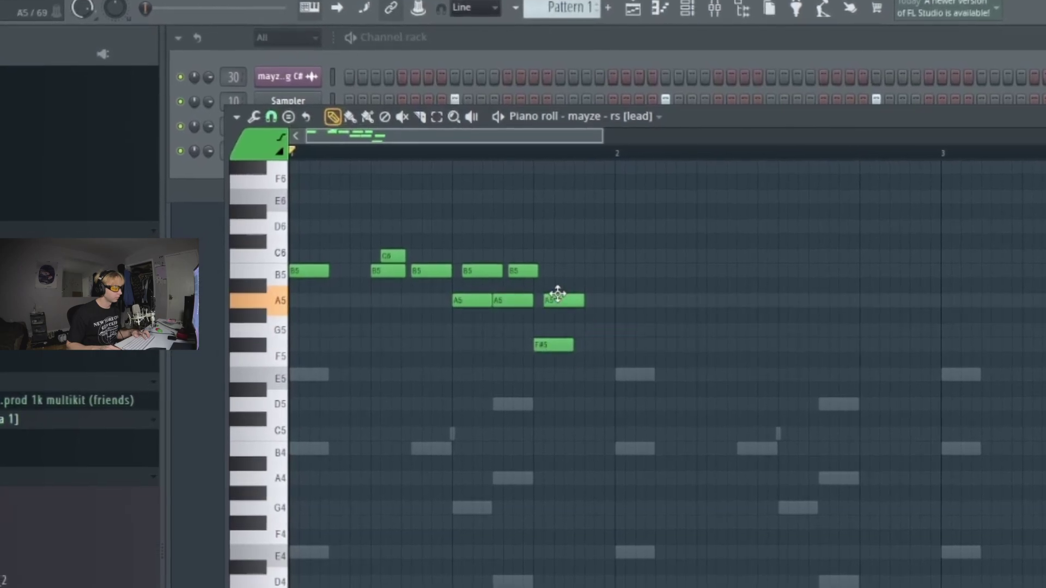
- Move the lead's F#5 note down to E5 and add a D5 note near the end of bar 1
key("space")
key("space")
left_click_drag(550, 346, 546, 375)
key("space")
left_click_drag(572, 297, 544, 266)
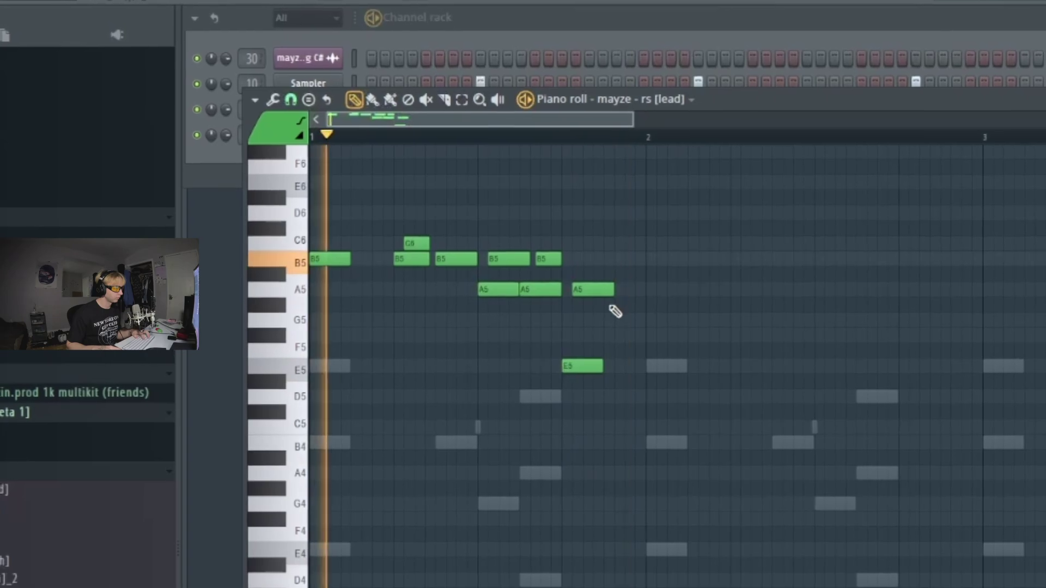
left_click(610, 337)
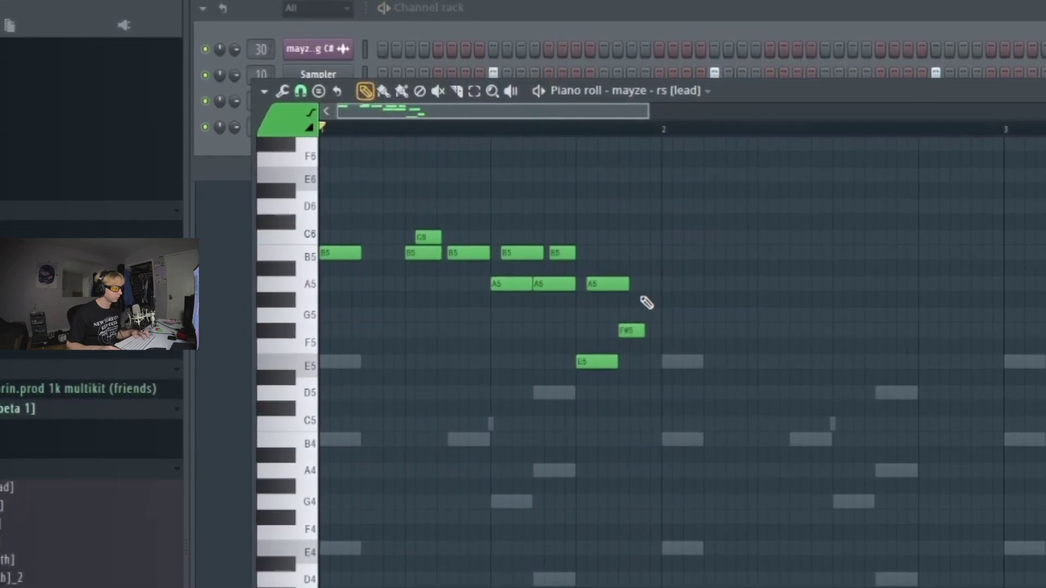
left_click_drag(630, 332, 631, 393)
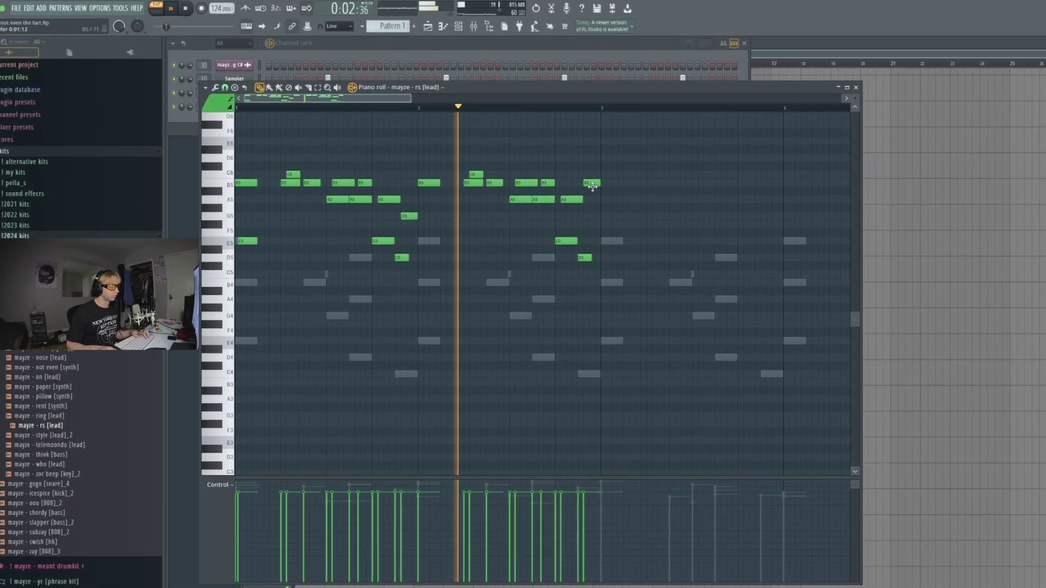
- Duplicate the two-bar lead melody until it fills the eight-bar pattern
key("ctrl+b")
key("ctrl+d")
key("ctrl+b")
key("ctrl+d")
key("ctrl+a")
left_click_drag(514, 201, 837, 248)
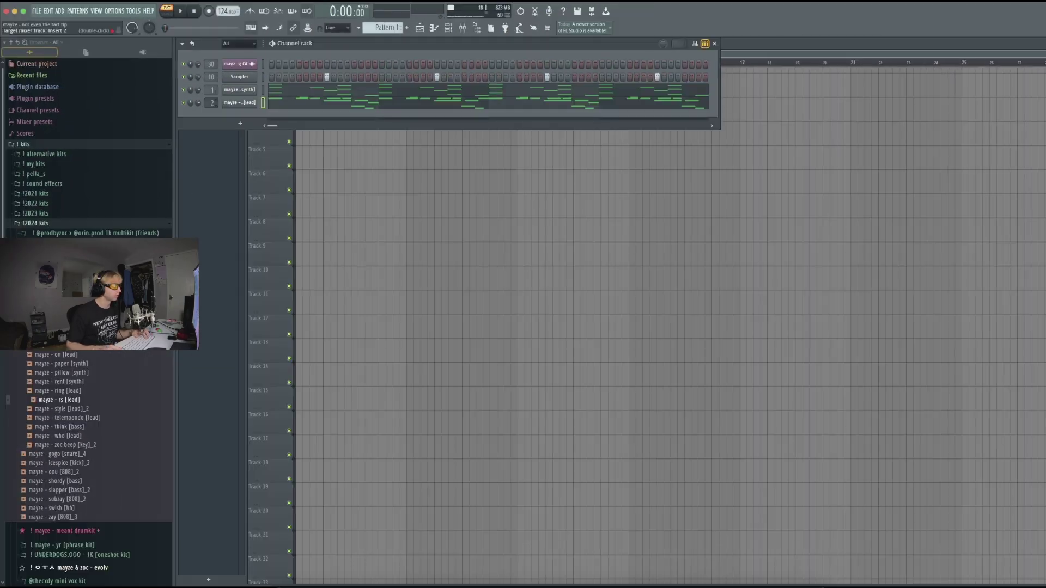
- Review the mayze - rs [lead] channel's sampler settings
left_click(240, 102)
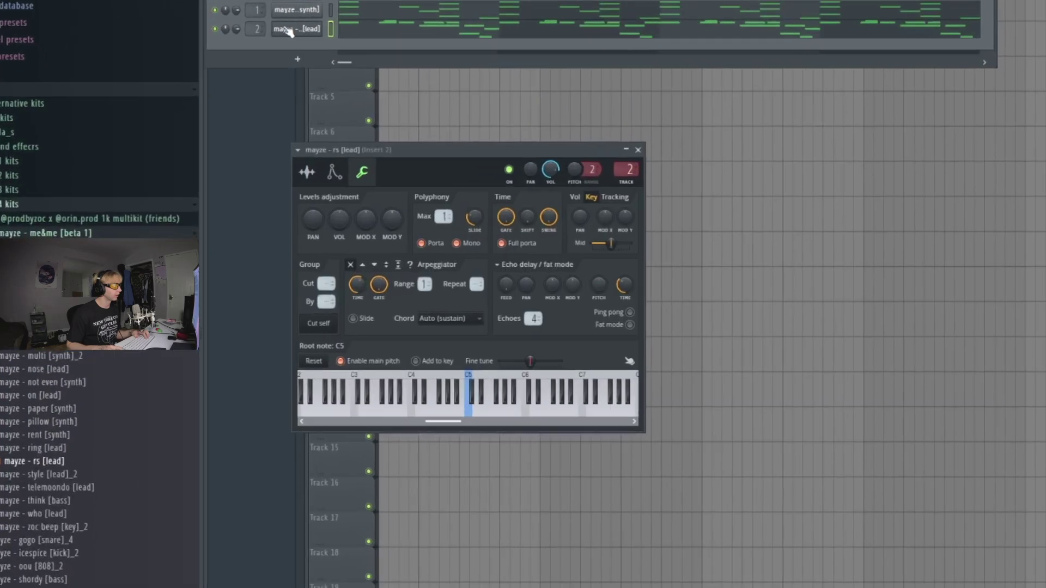
left_click(265, 201)
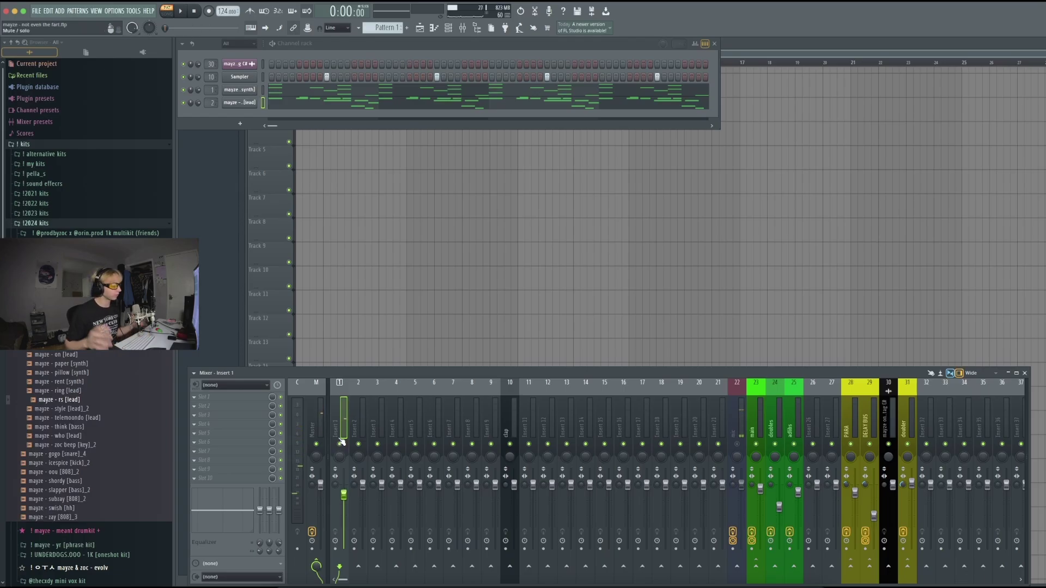
- During playback, add Fruity Flangus to mixer Insert 1 and lower its mix level to about 33%
key("space")
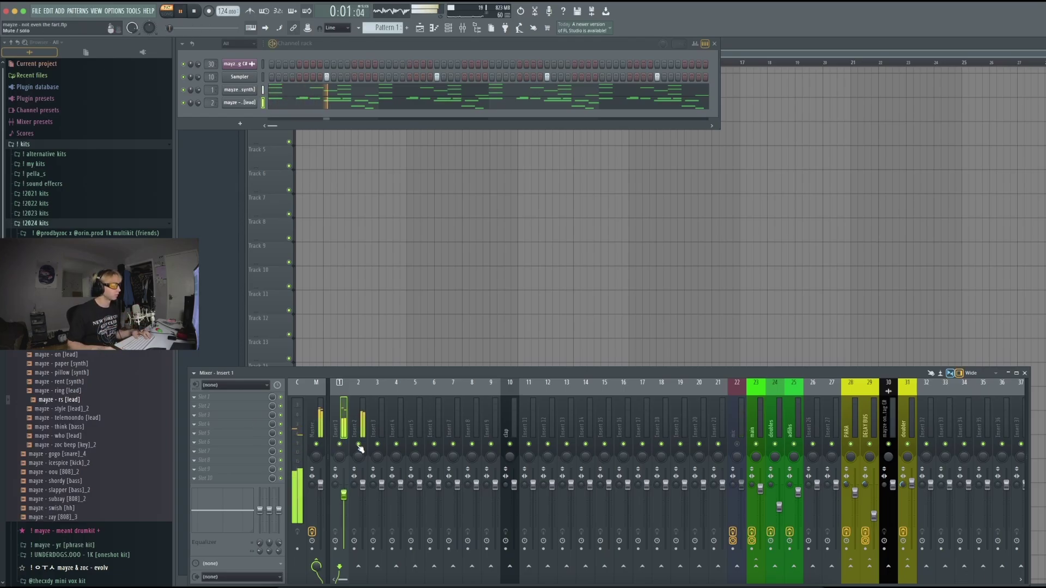
left_click(231, 428)
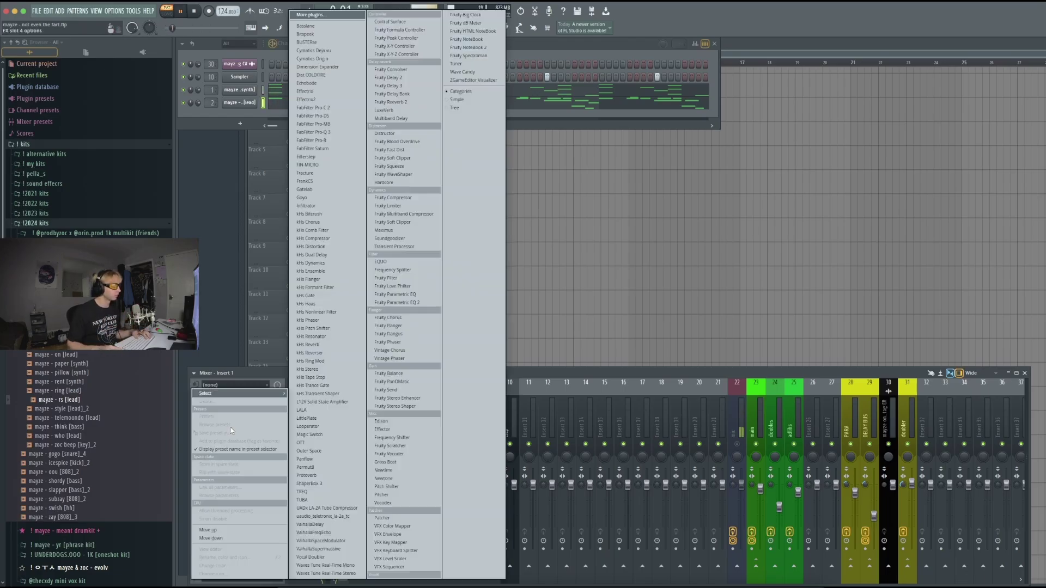
left_click(404, 334)
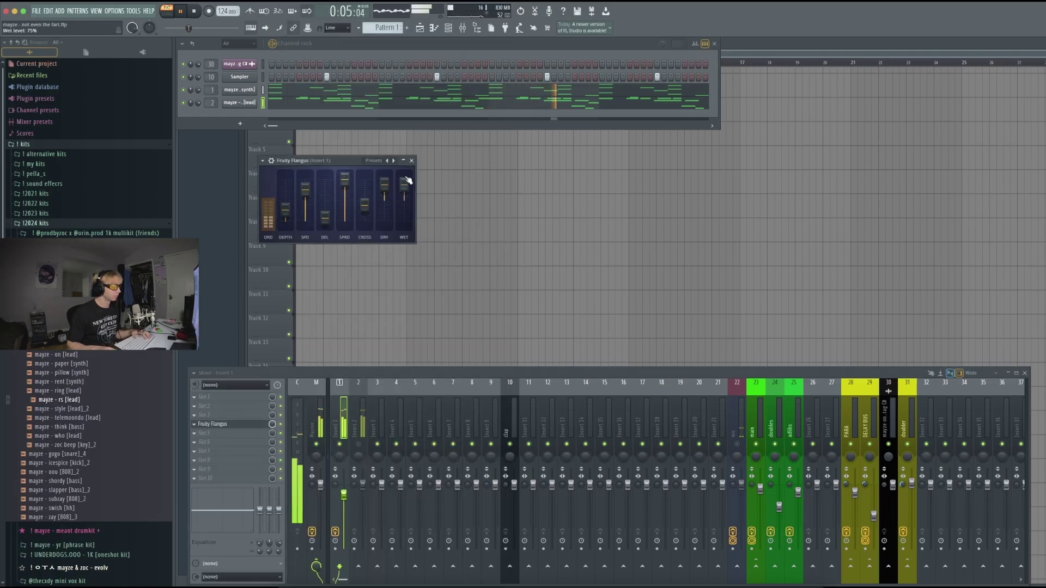
left_click(412, 161)
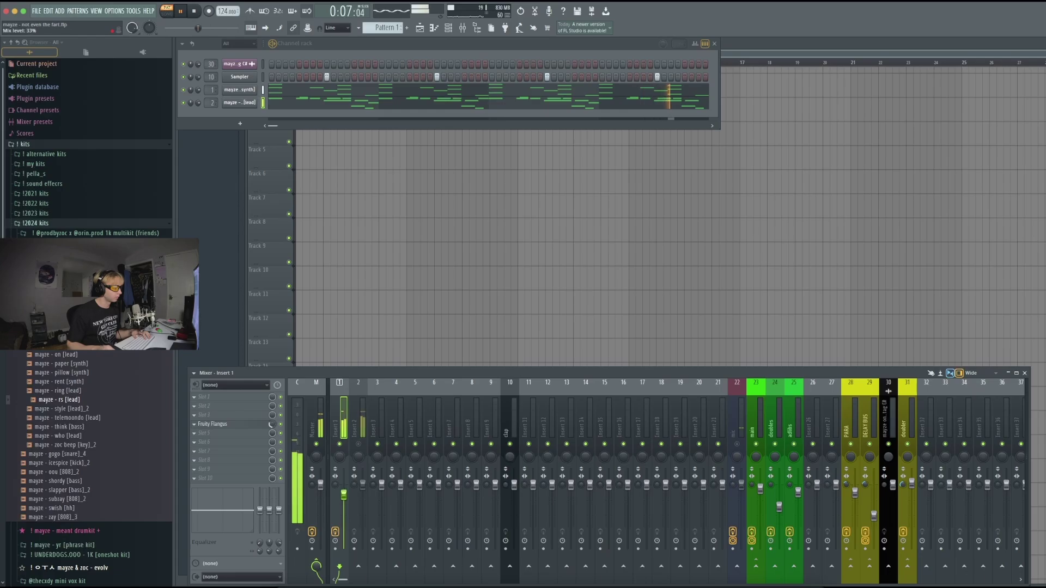
- Add the UADx LA-2A Tube Compressor to mixer Insert 1 and close its window
left_click(243, 461)
left_click(327, 508)
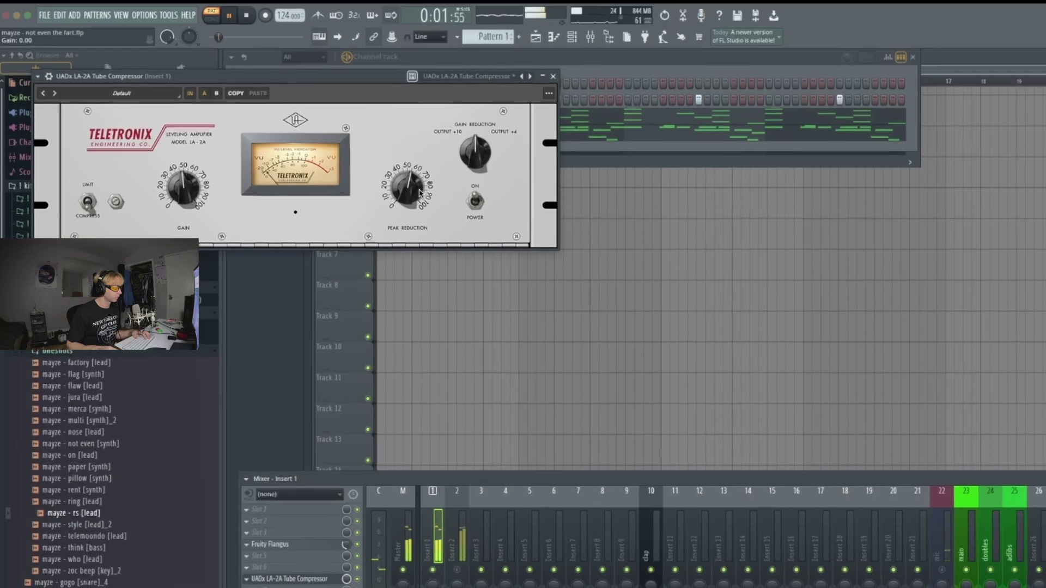
left_click(539, 74)
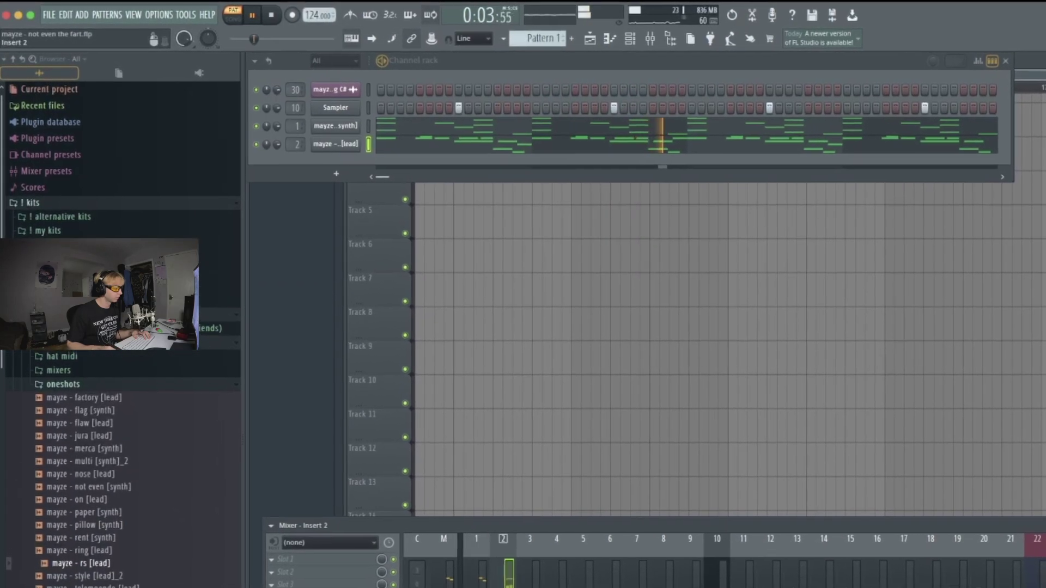
- Adjust the release of the mayze - pillow [synth] channel's volume envelope
left_click(328, 124)
left_click(360, 190)
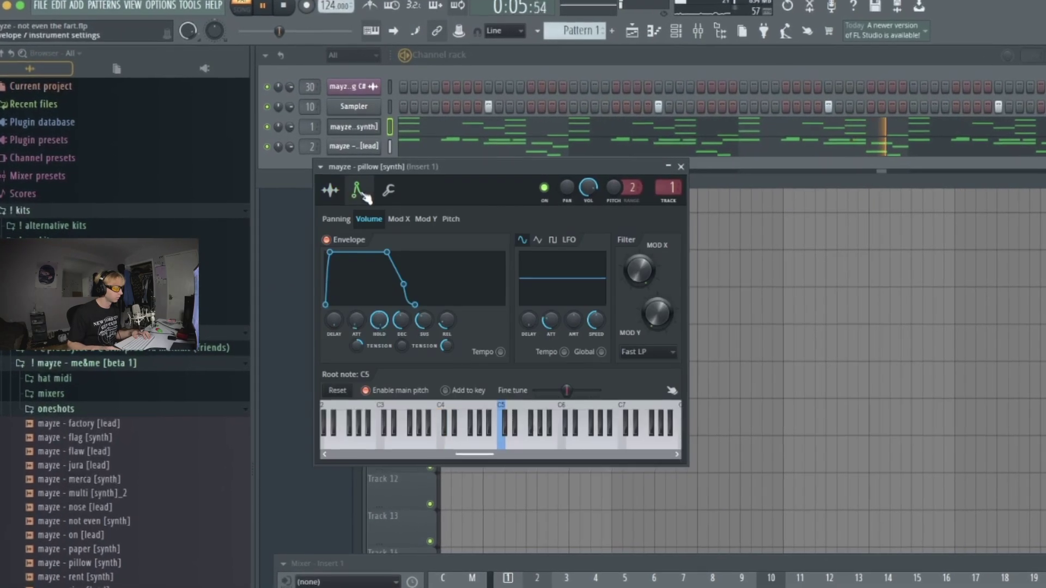
left_click_drag(456, 335, 456, 326)
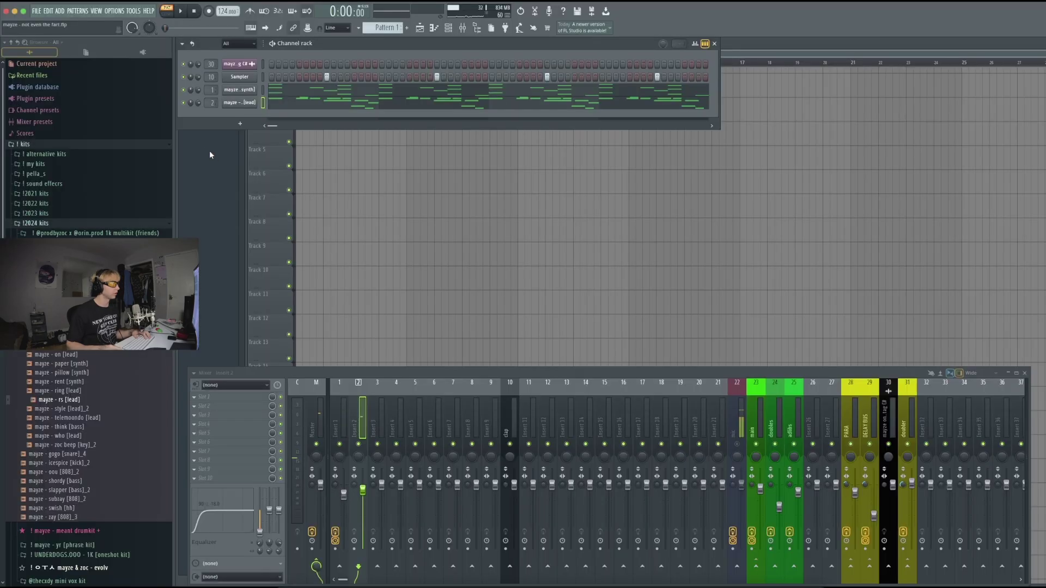
- Copy the lead melody into the mayze - style [lead]_2 channel in bars 5 to 8, one octave lower
right_click(245, 103)
left_click(288, 186)
key("space")
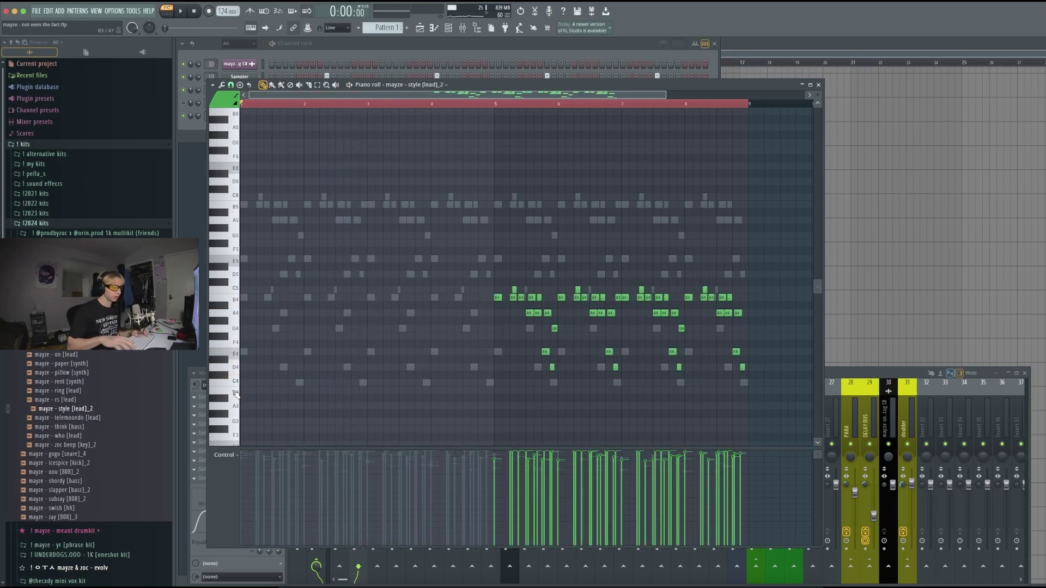
- Delete the bar 5 to 8 notes from the mayze - rs [lead] channel and play back the pattern
left_click(445, 85)
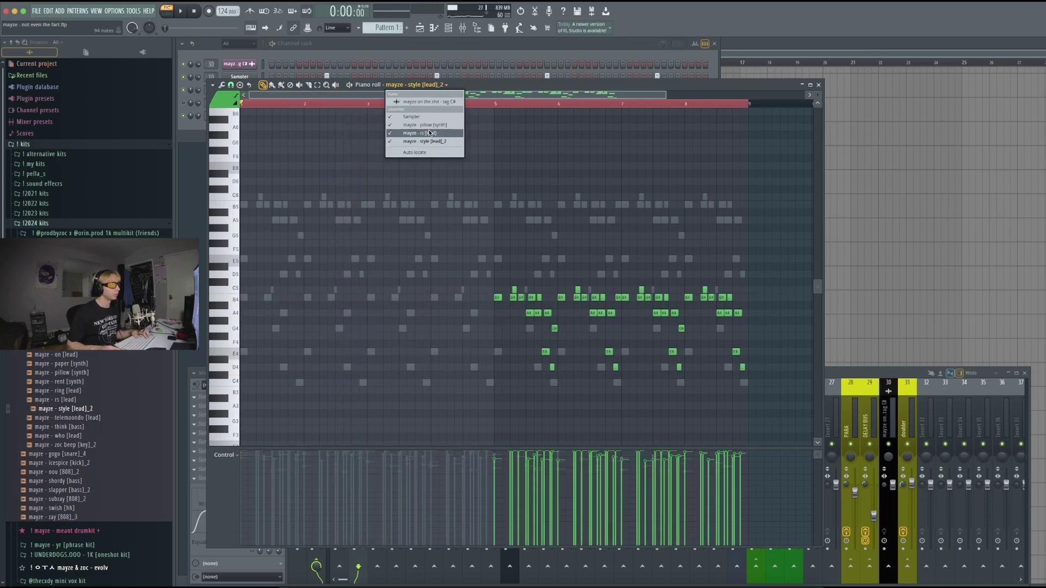
left_click(429, 133)
left_click(179, 96)
mouse_move(490, 170)
left_mouse_down()
mouse_move(630, 263)
mouse_move(760, 303)
mouse_move(497, 162)
left_mouse_up()
key("Delete")
key("space")
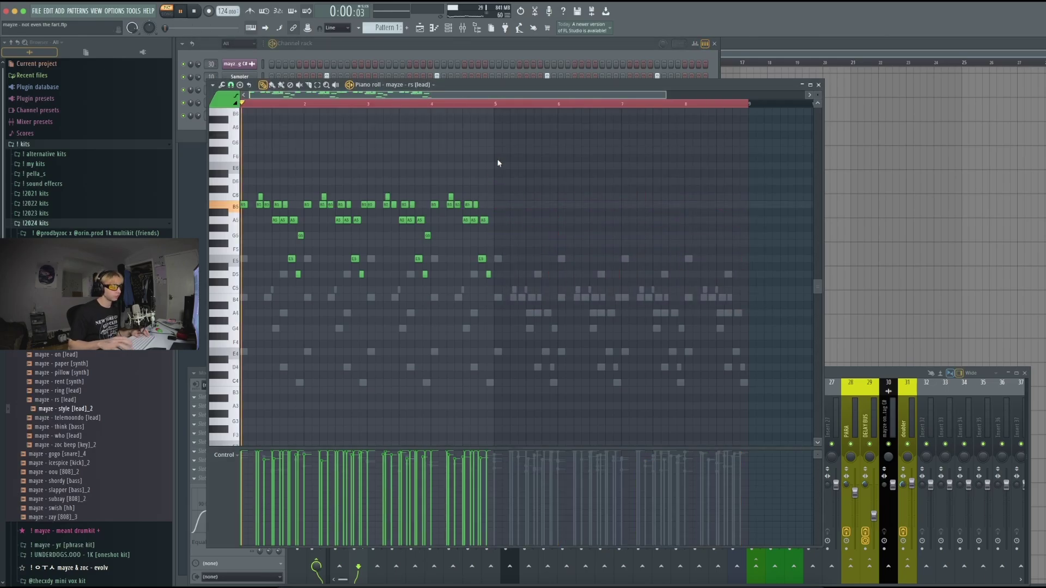
left_click(819, 86)
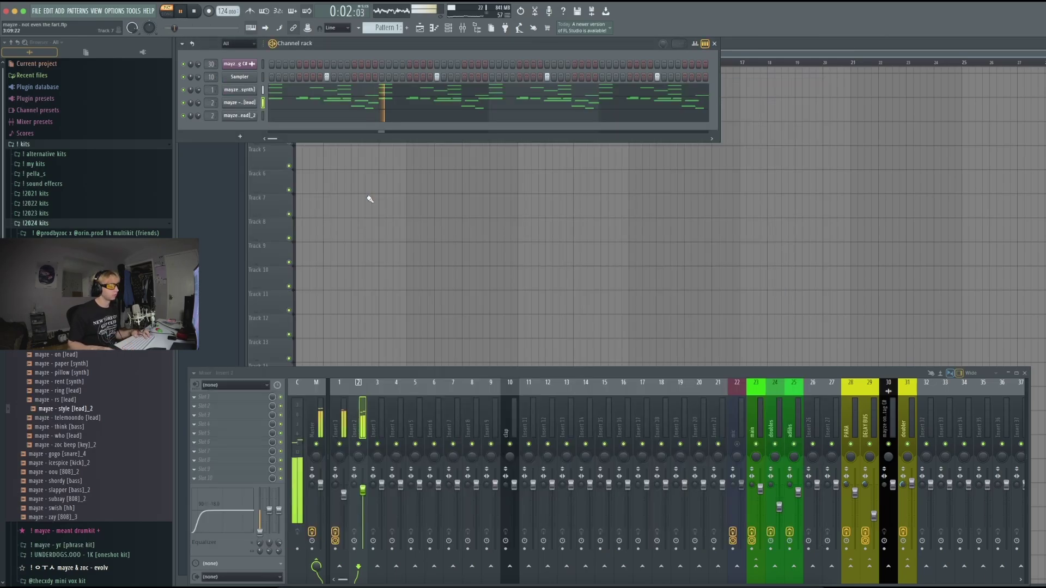
- Check the mayze - style [lead]_2 notes during playback and assign that channel to mixer Insert 3
left_click(351, 108)
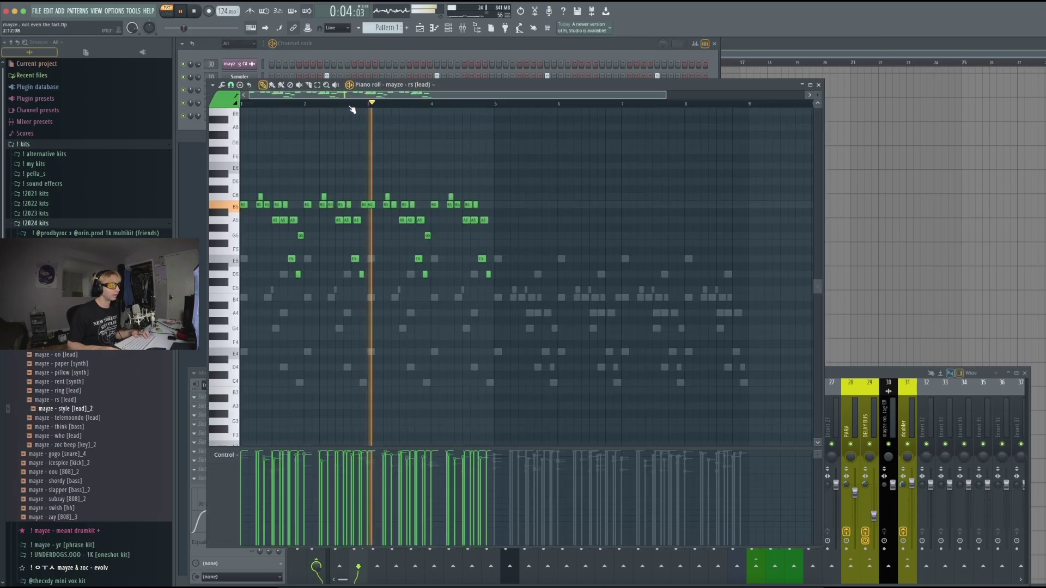
left_click(404, 86)
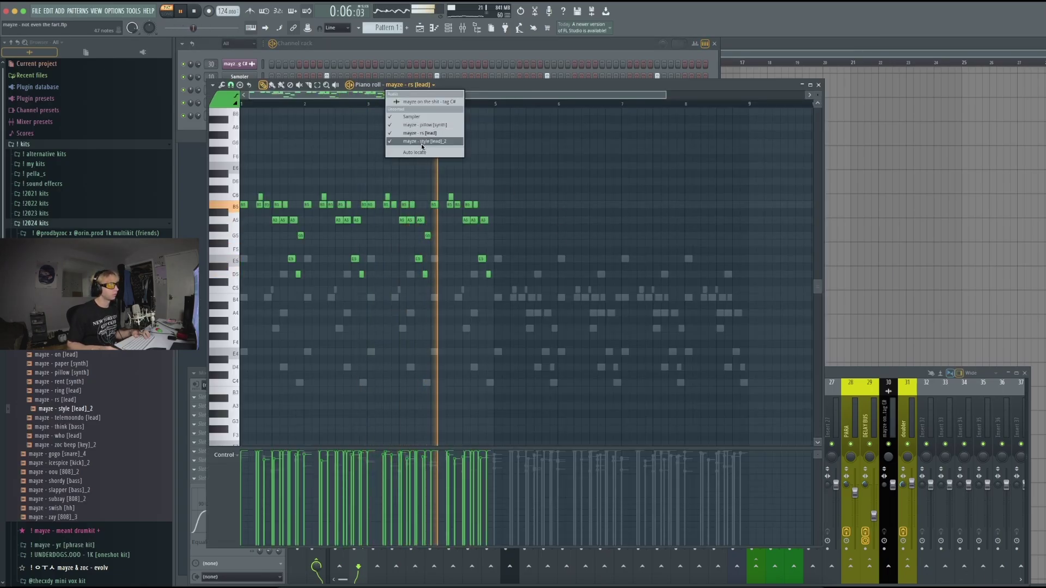
left_click(422, 143)
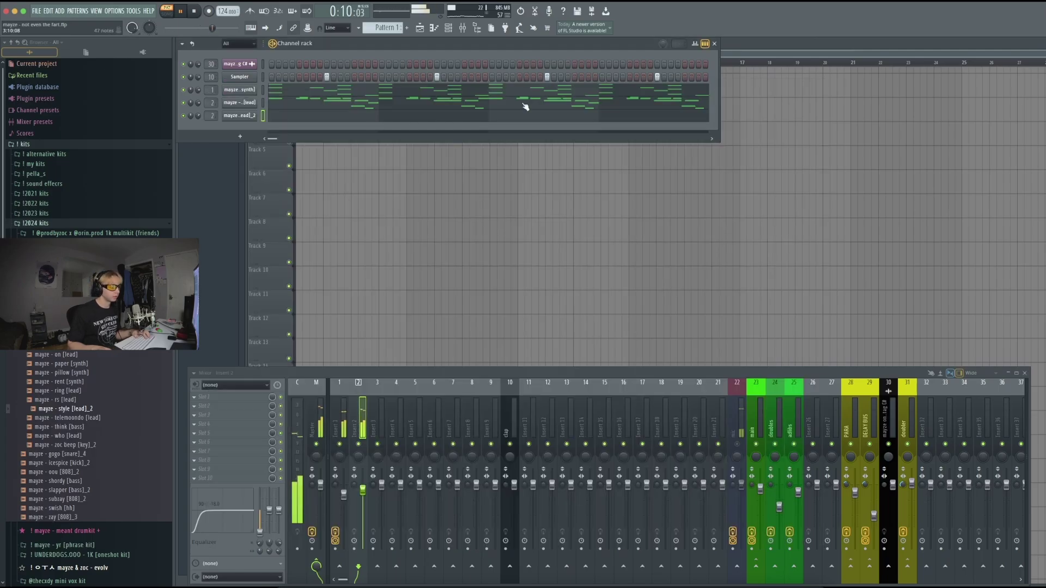
left_click_drag(216, 114, 216, 111)
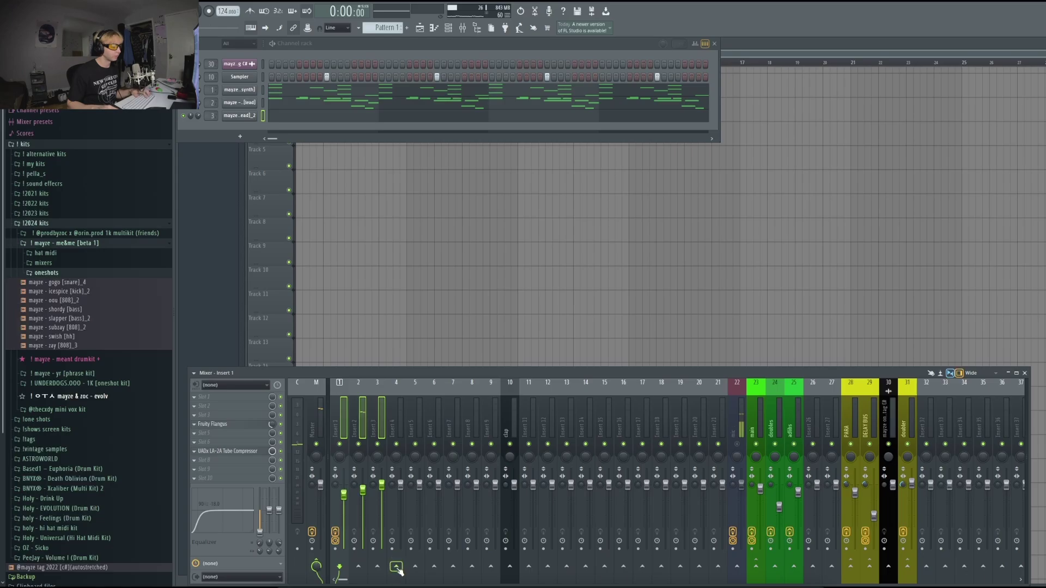
- Route mixer Inserts 1, 2 and 3 to Insert 4 only
right_click(397, 570)
left_click(422, 551)
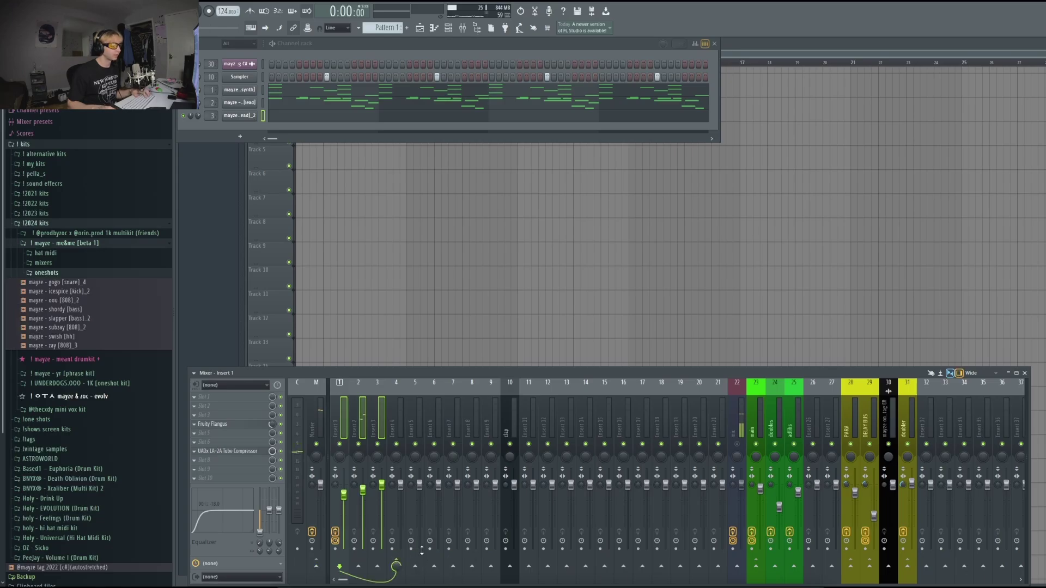
- Load the mayze - mel texture mixer preset from the meant drumkit's bonus folder onto Insert 4 and play the pattern
left_click(400, 411)
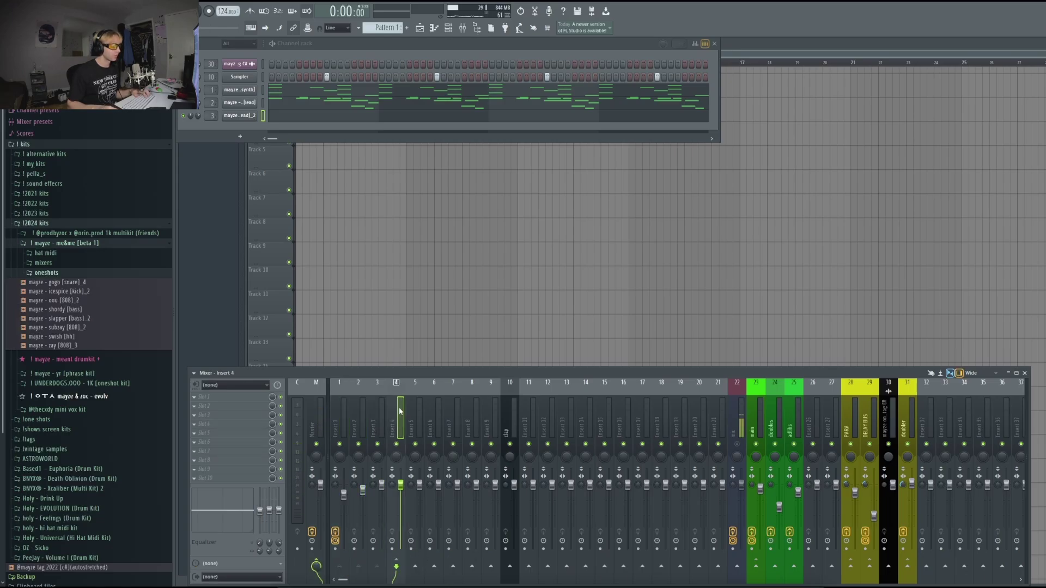
left_click(58, 262)
left_click(85, 369)
left_click(47, 273)
left_click(61, 308)
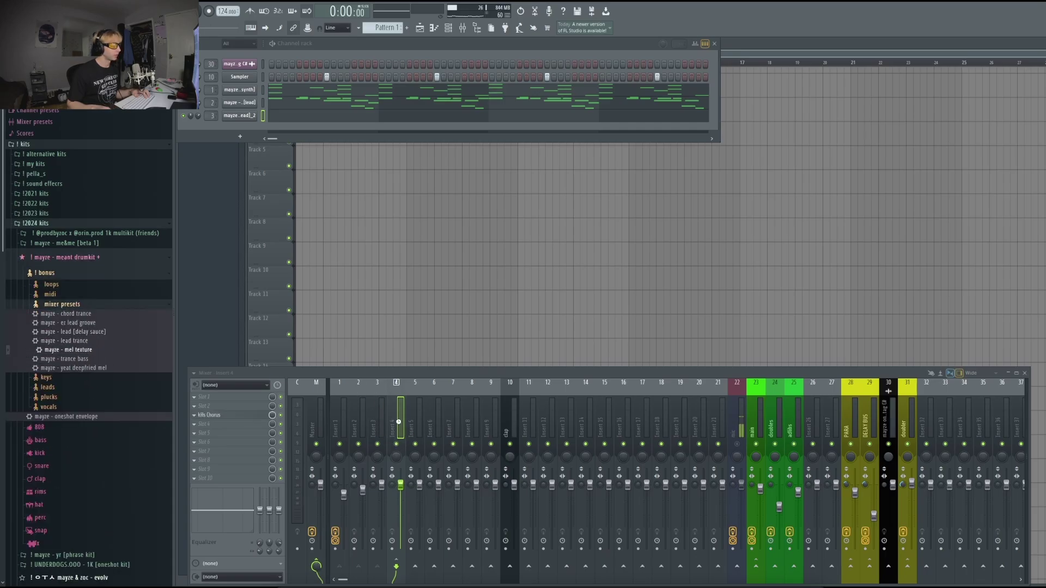
left_click_drag(398, 422, 398, 422)
key("space")
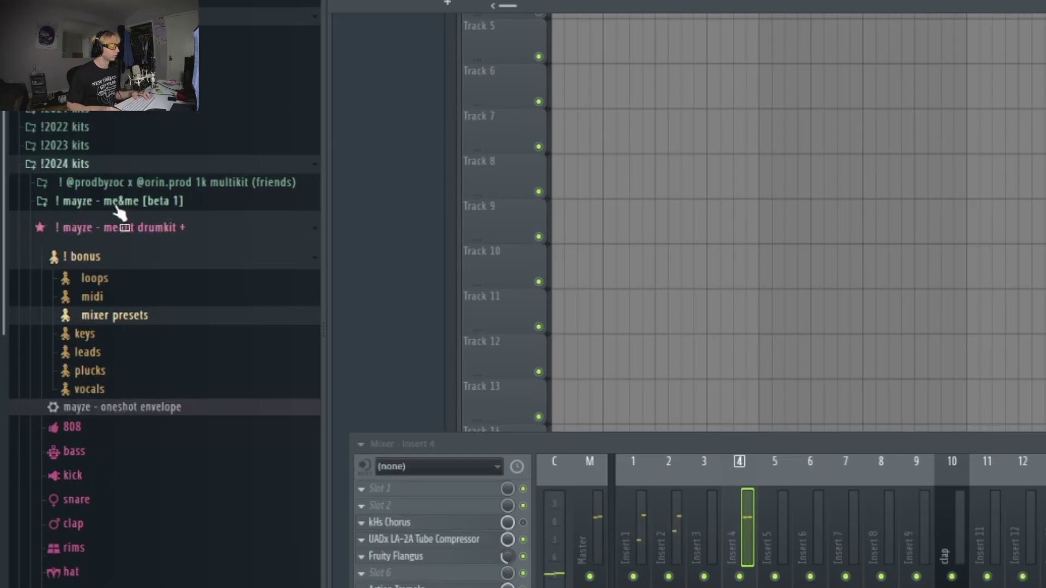
- Add mayze - icespice [kick]_2 as a channel, program hits on steps 1, 5, 9, 12 and 15, and repeat them through the pattern
left_click(115, 206)
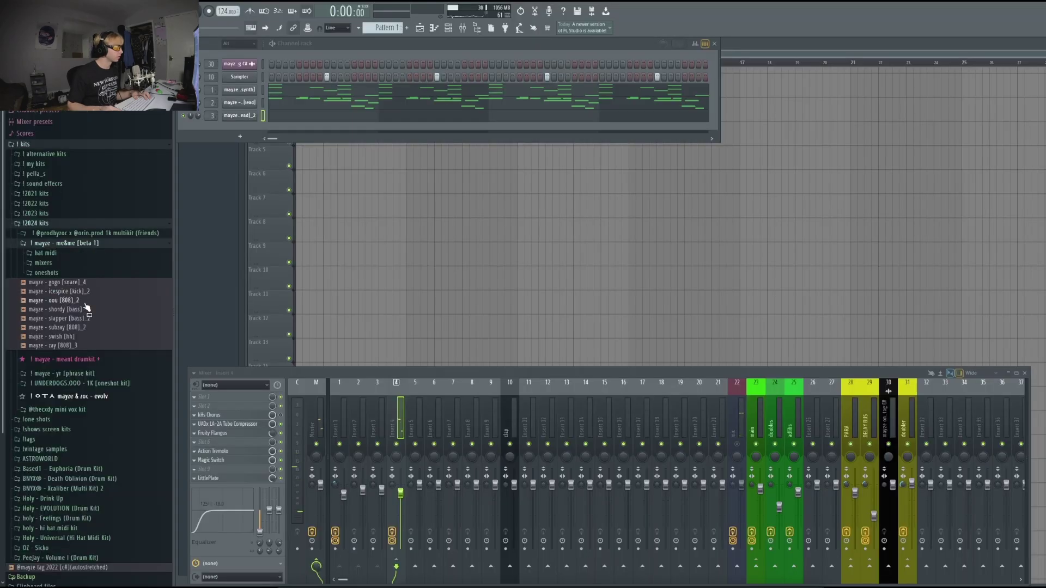
left_click_drag(234, 127, 242, 129)
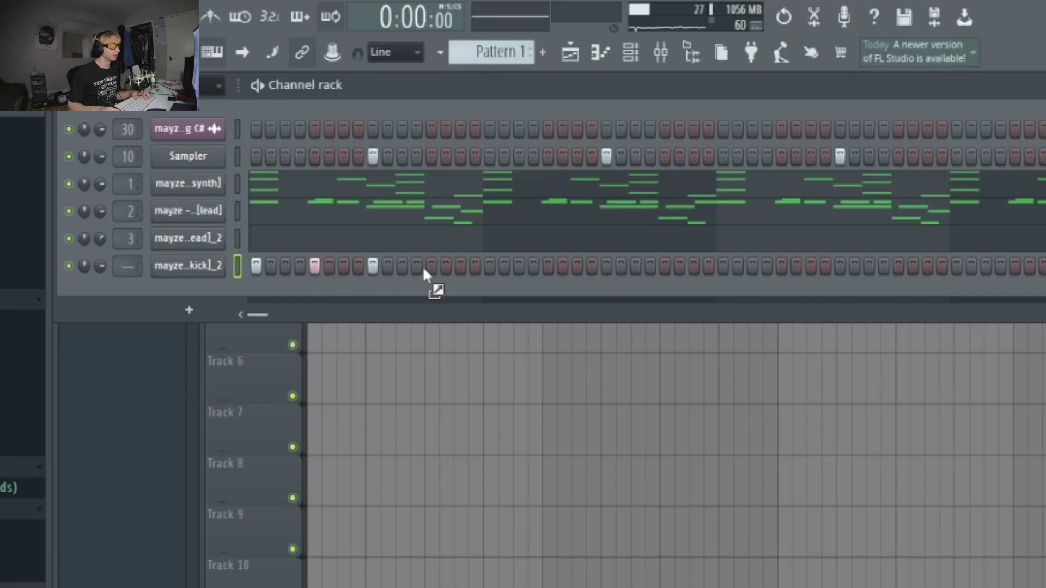
left_click(416, 266)
left_click(461, 266)
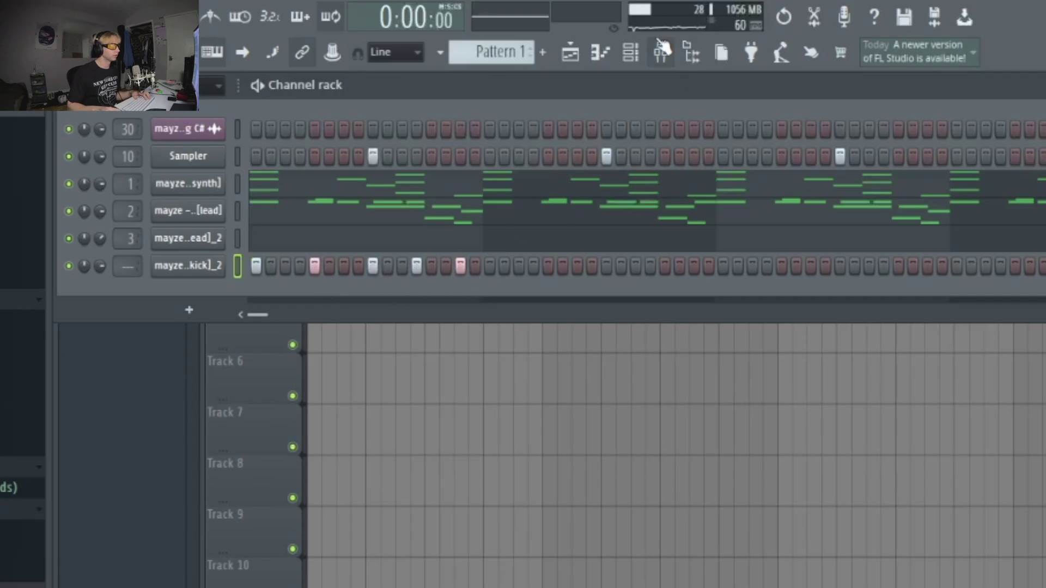
left_click(601, 52)
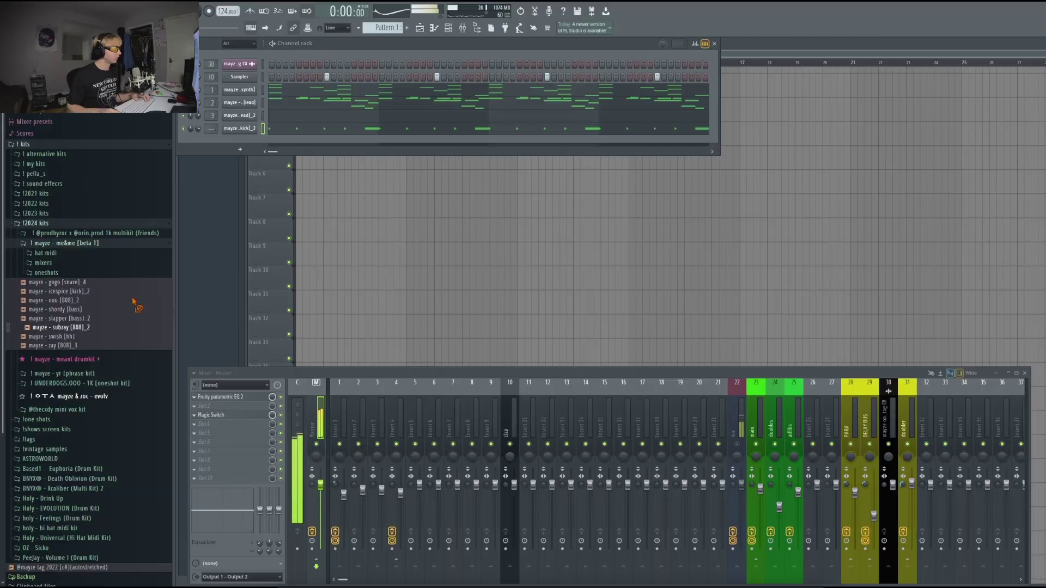
- Add mayze - subzay [808]_2 as a channel and write a one-bar line with an opening E6 note and four E5 notes
left_click_drag(227, 141, 246, 145)
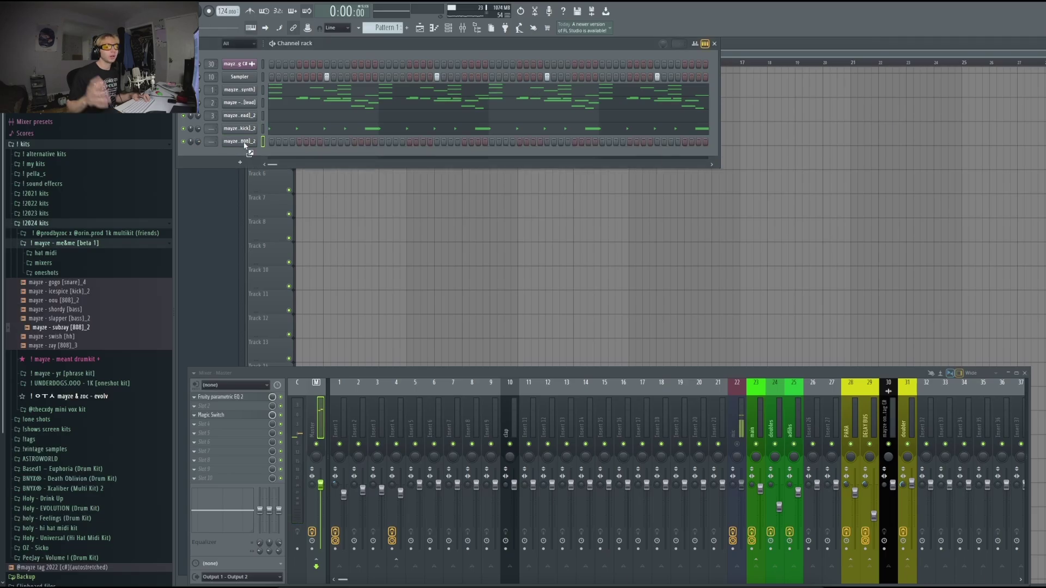
key("F7")
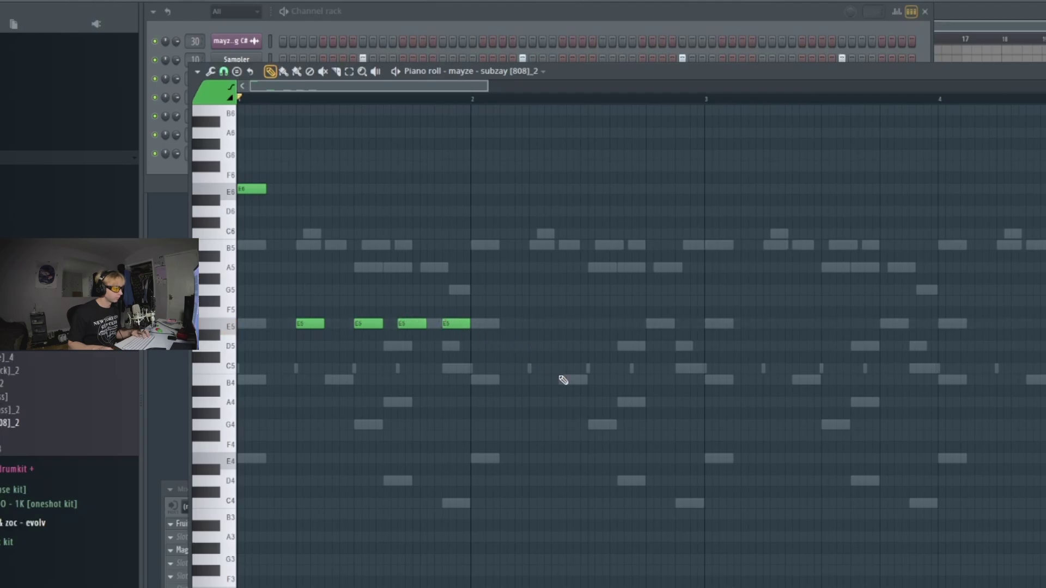
- Repeat the 808 line through the eight-bar pattern with an E6 note starting every second bar, and play it back
scroll(547, 370, "down", 2)
key("ctrl+b")
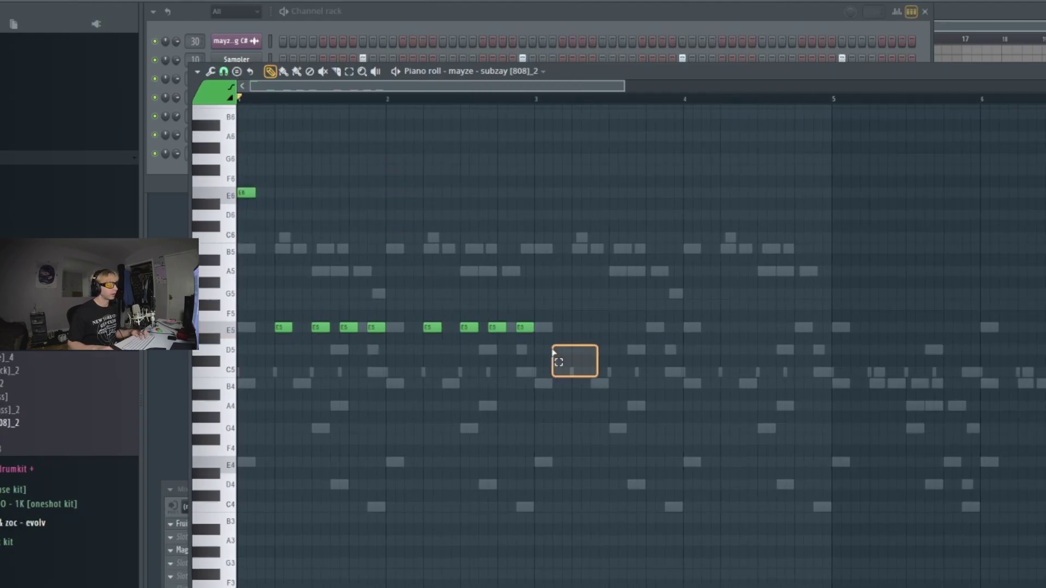
scroll(623, 301, "down", 2)
key("ctrl+a")
scroll(623, 301, "up", 1)
key("ctrl+b")
key("ctrl+a")
key("ctrl+Return")
key("ctrl+d")
key("space")
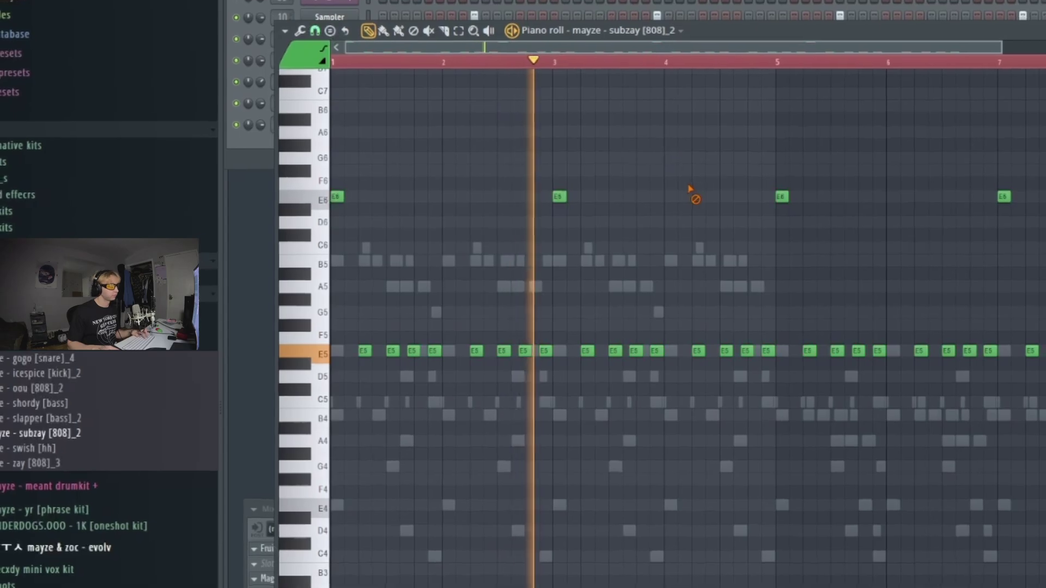
key("F7")
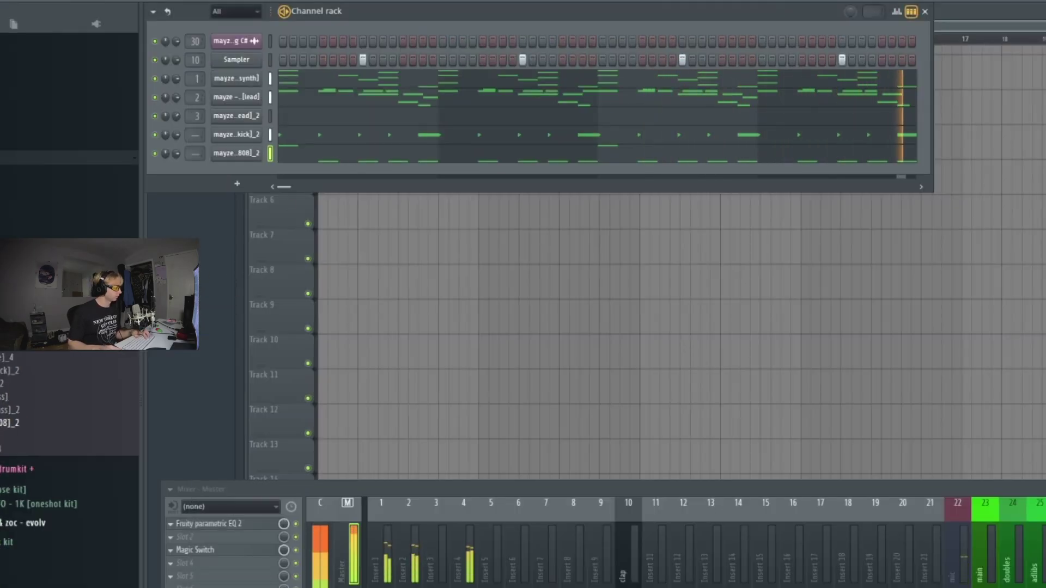
- Add mayze - 000 [rim]_2 as a channel and place four C5 rim hits across the first two bars
left_click(40, 350)
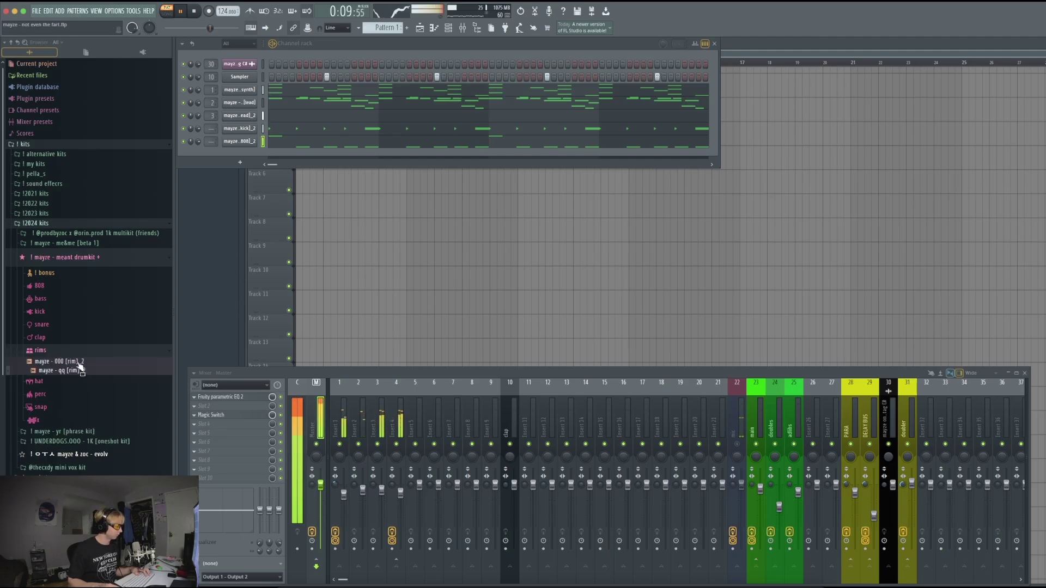
left_click_drag(242, 157, 290, 158)
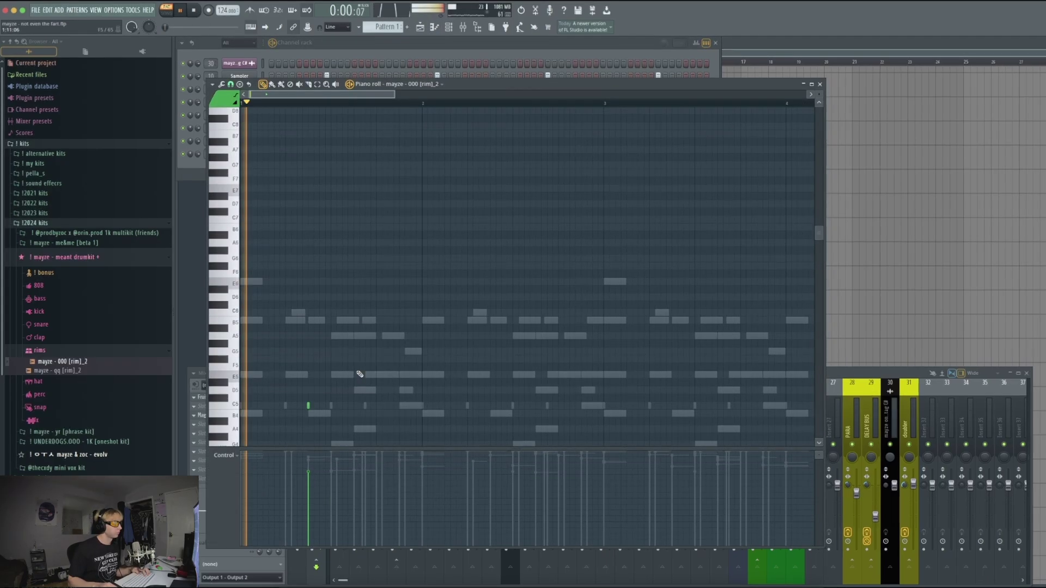
scroll(359, 374, "down", 3)
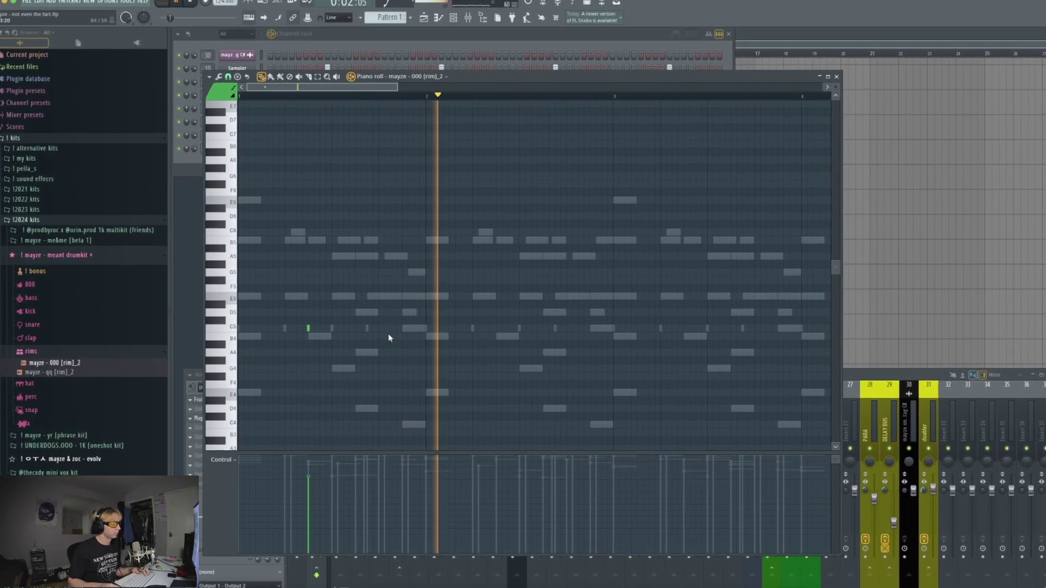
left_click(387, 328)
left_click(550, 328)
left_click(575, 328)
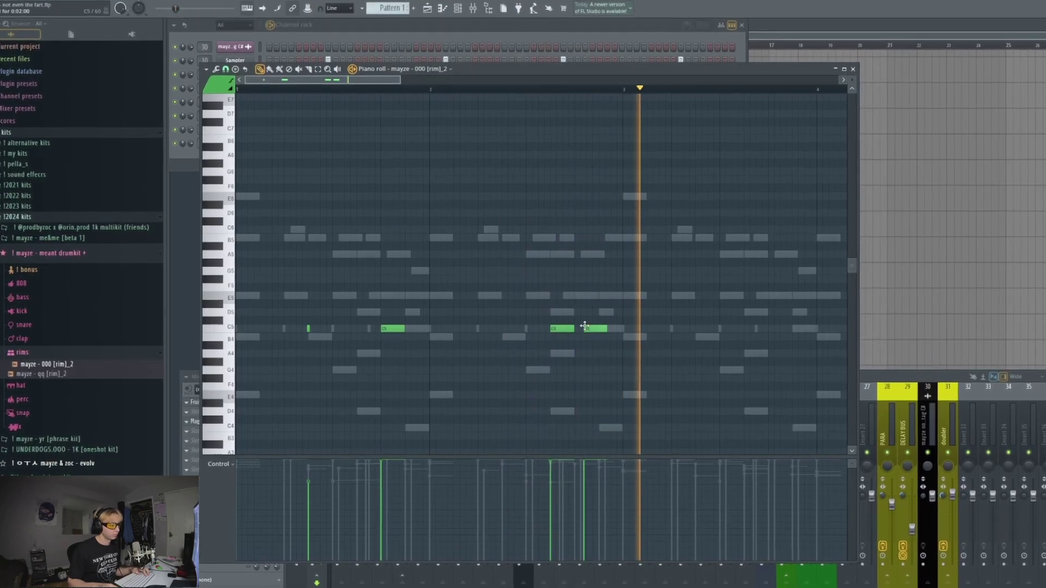
- Select the two-bar rim pattern and duplicate it through the rest of the pattern
scroll(490, 327, "down", 1)
left_click_drag(490, 285, 257, 374)
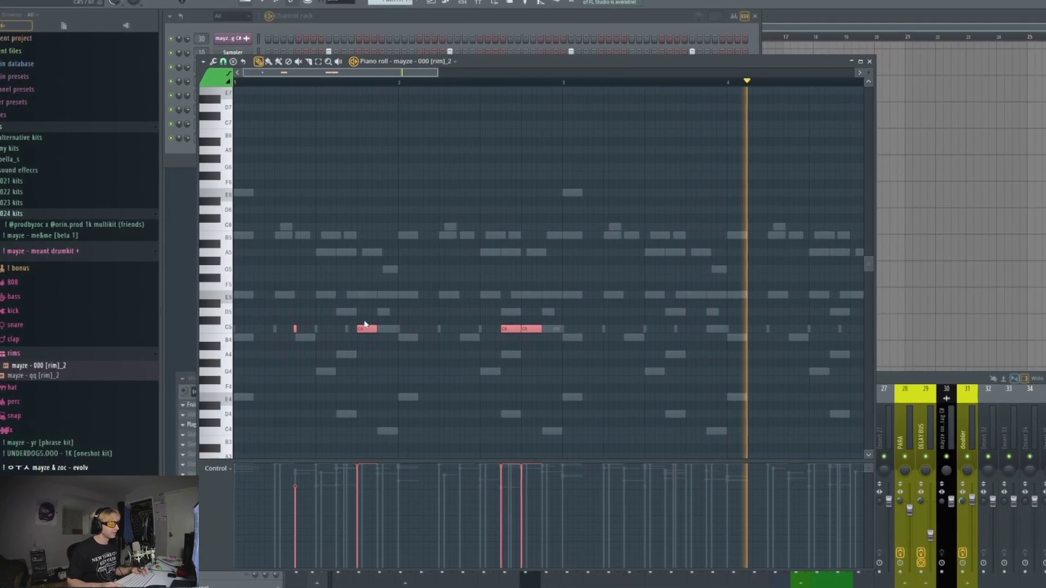
key("ctrl+b")
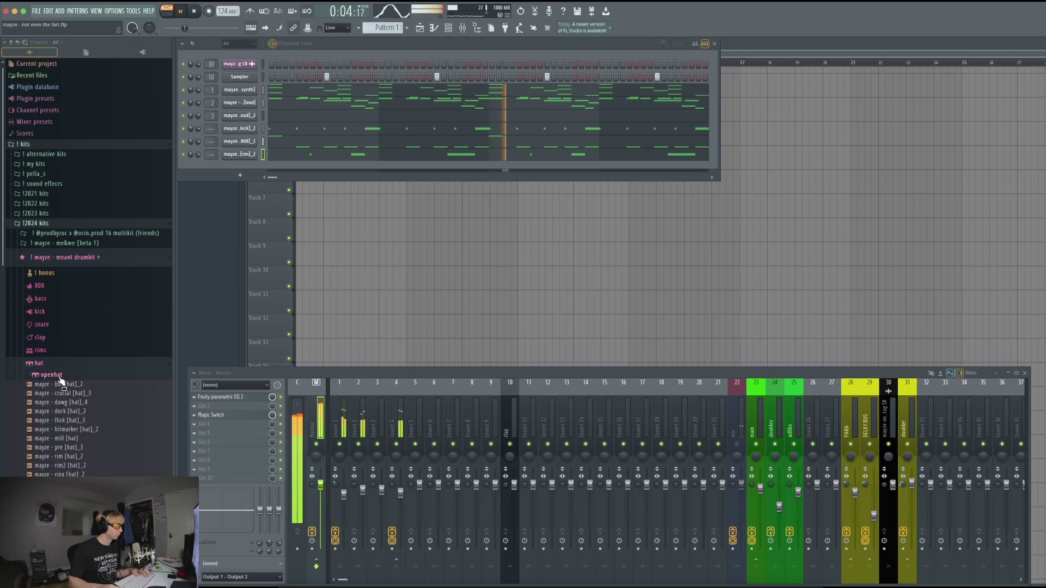
- Add mayze - tape [openhat] from the openhat folder as a new channel below the rim, with a hit on step 1
left_click(54, 376)
left_click(90, 430)
left_click(89, 395)
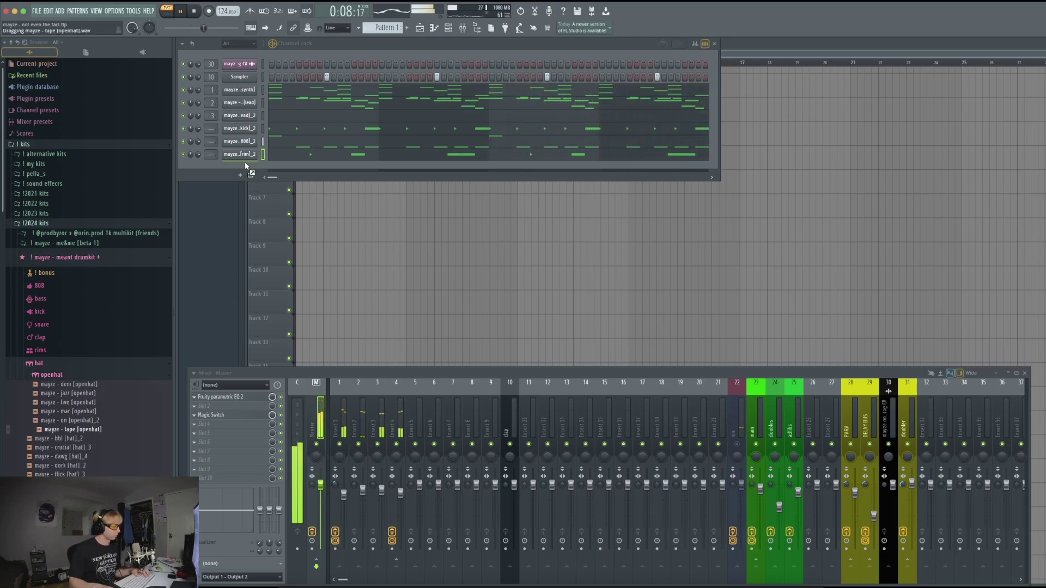
left_click_drag(245, 165, 245, 161)
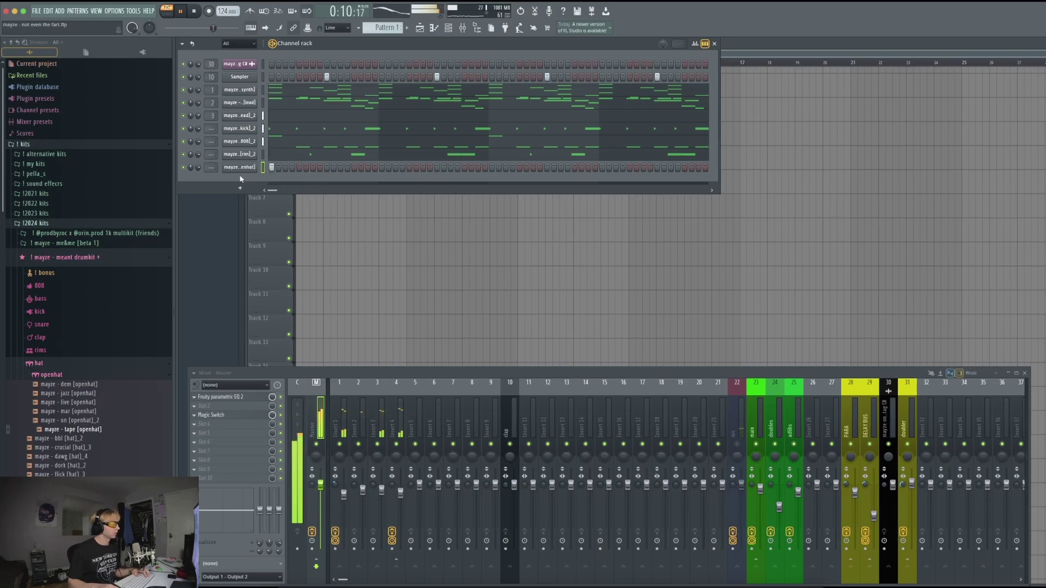
right_click(252, 164)
left_click(288, 229)
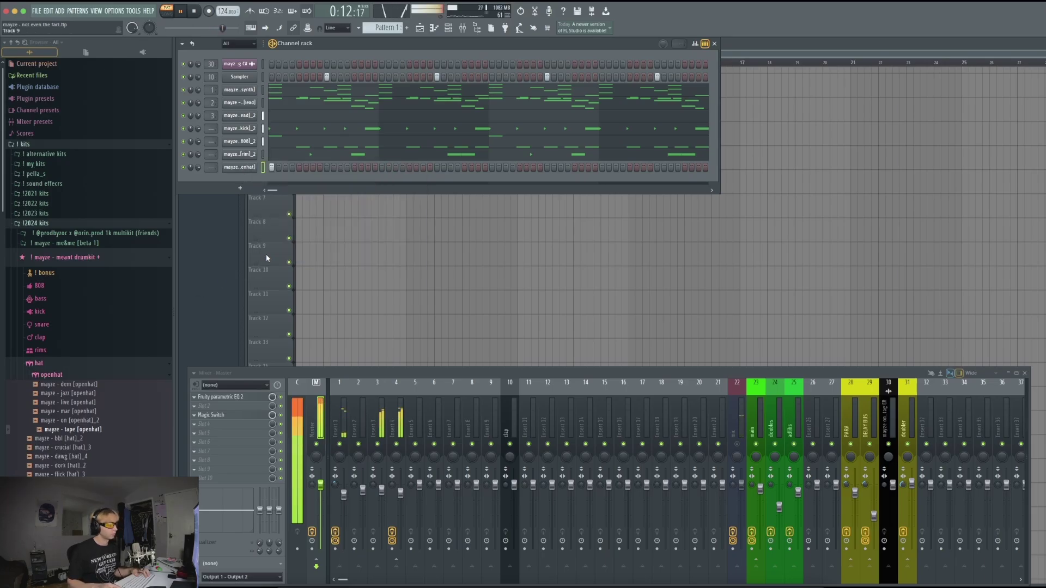
key("space")
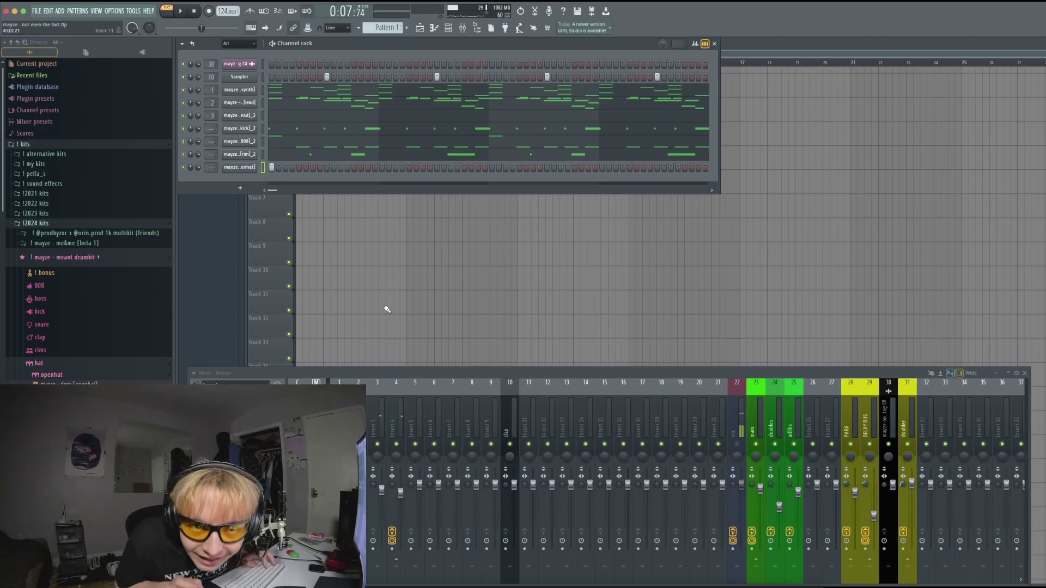
- Place a second open hat hit on step 33 at the start of bar 3 and play the pattern
left_click(244, 170)
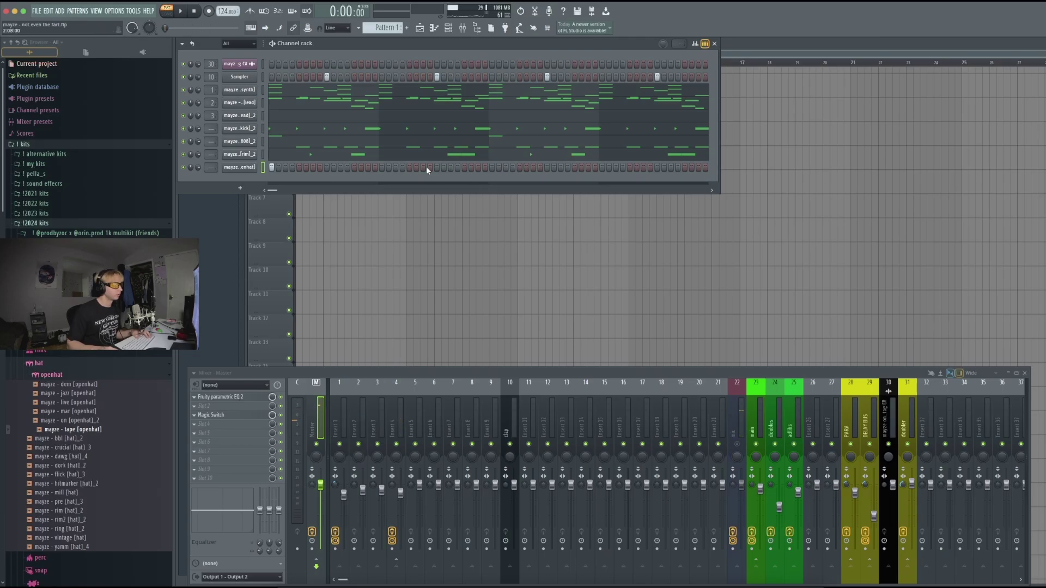
left_click(492, 167)
key("space")
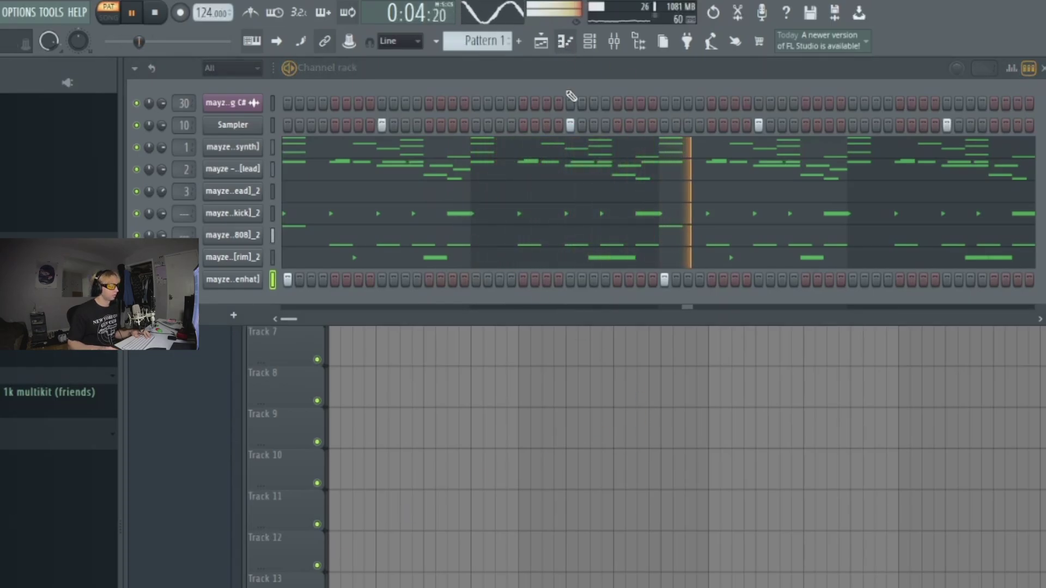
- Add E5 hits to the mayze - tape [openhat] pattern in the piano roll, on beat 2 of bar 1 and late in bars 4 and 8
left_click(565, 41)
scroll(619, 409, "up", 3, "ctrl")
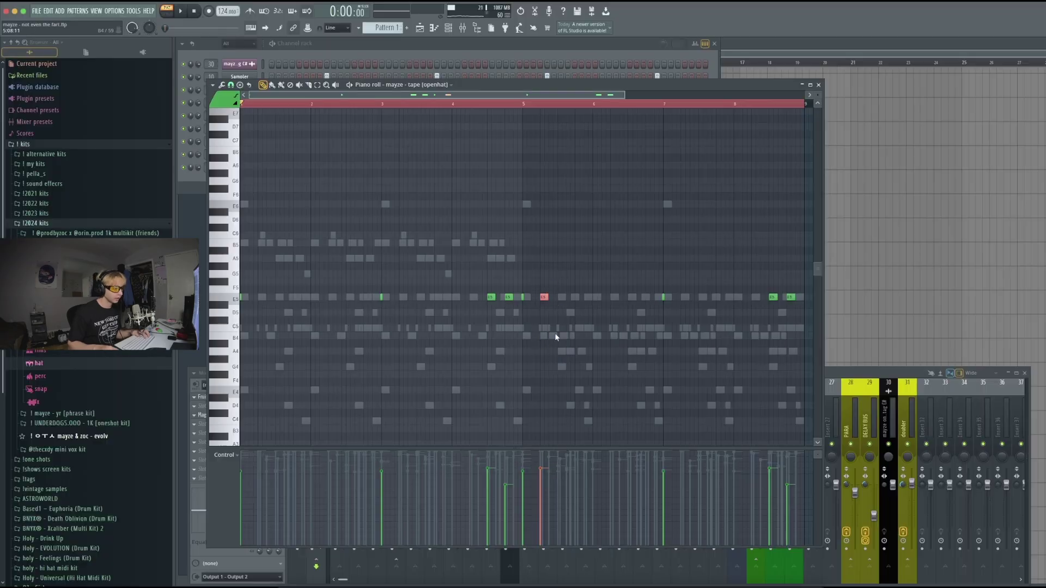
key("space")
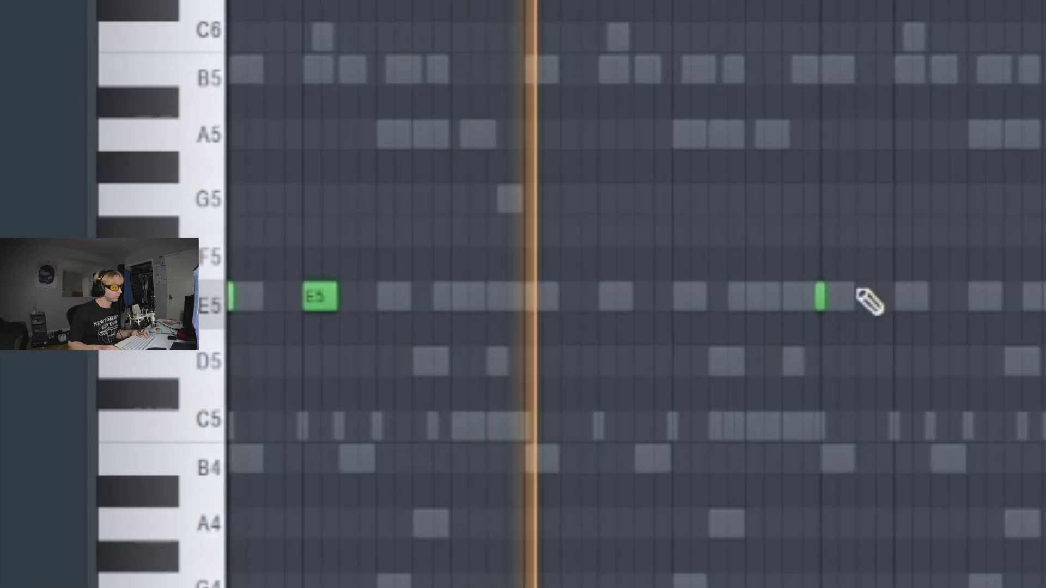
left_click(1035, 298)
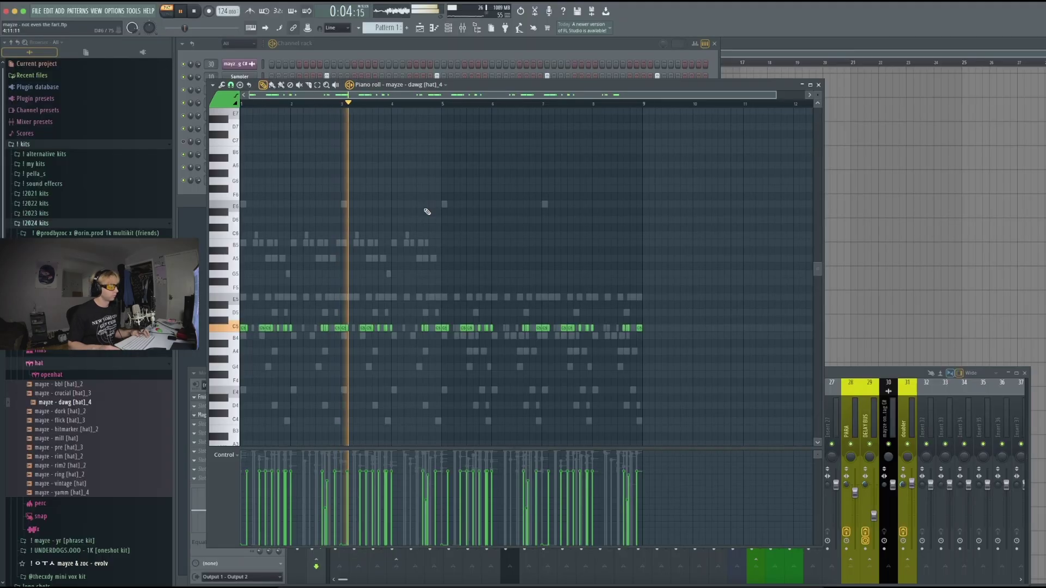
- Add extra C5 hits in bars 6 and 8 of the mayze - dawg [hat]_4 pattern
key("ctrl+a")
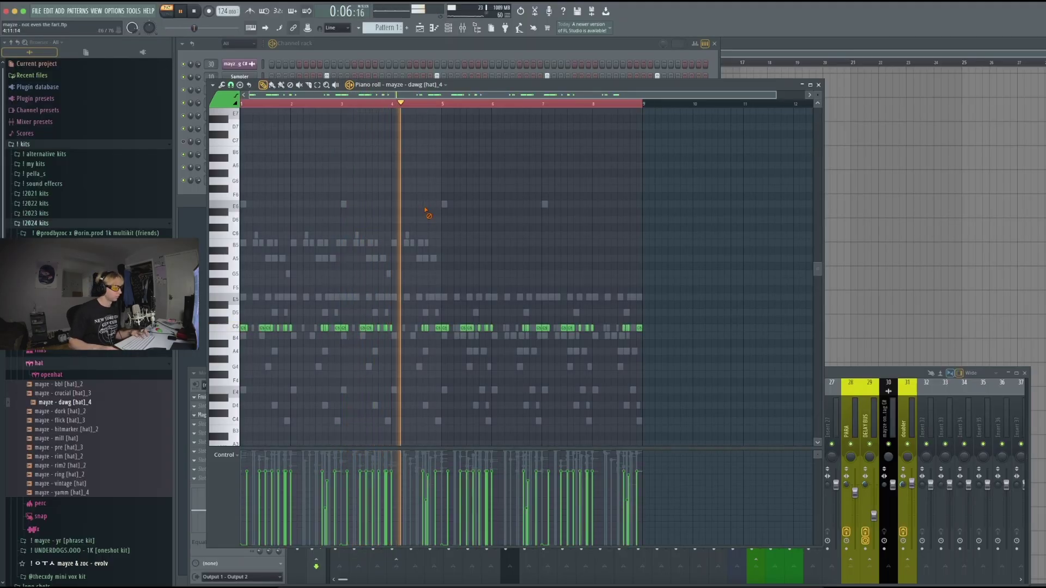
left_click(481, 266)
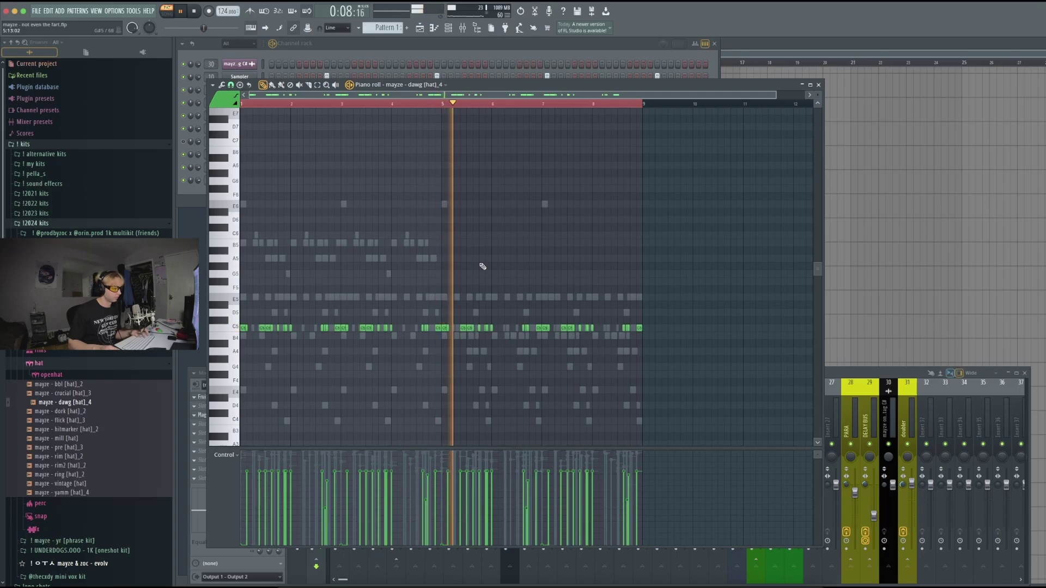
scroll(514, 328, "up", 2)
left_click(517, 328)
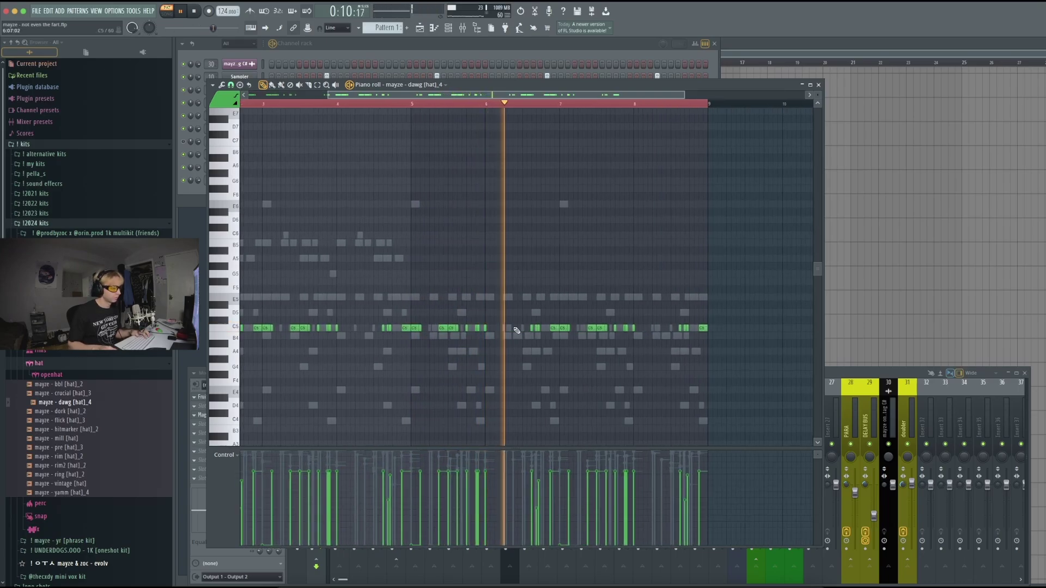
left_click(672, 313)
right_click(671, 313)
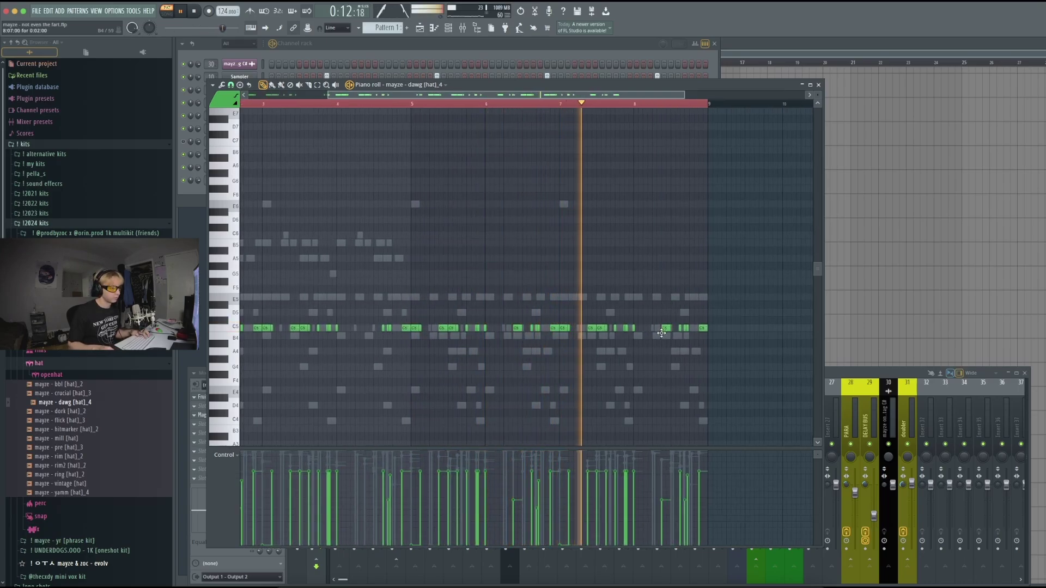
scroll(485, 293, "down", 2)
scroll(269, 331, "up", 1)
left_click(321, 328)
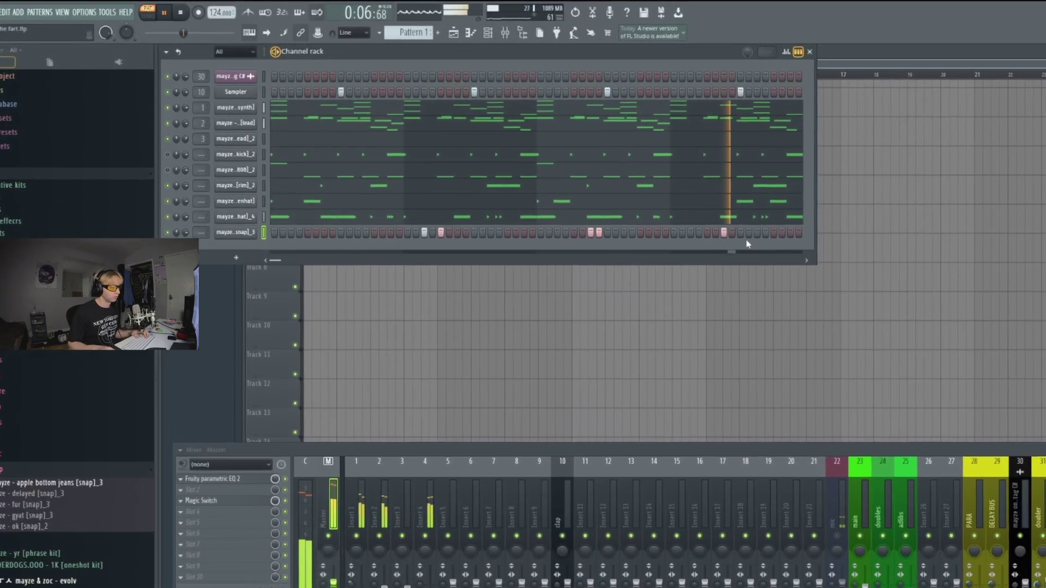
- Add a snap hit on step 52 and move the two second-bar snap hits to steps 20 and 23
left_click(711, 240)
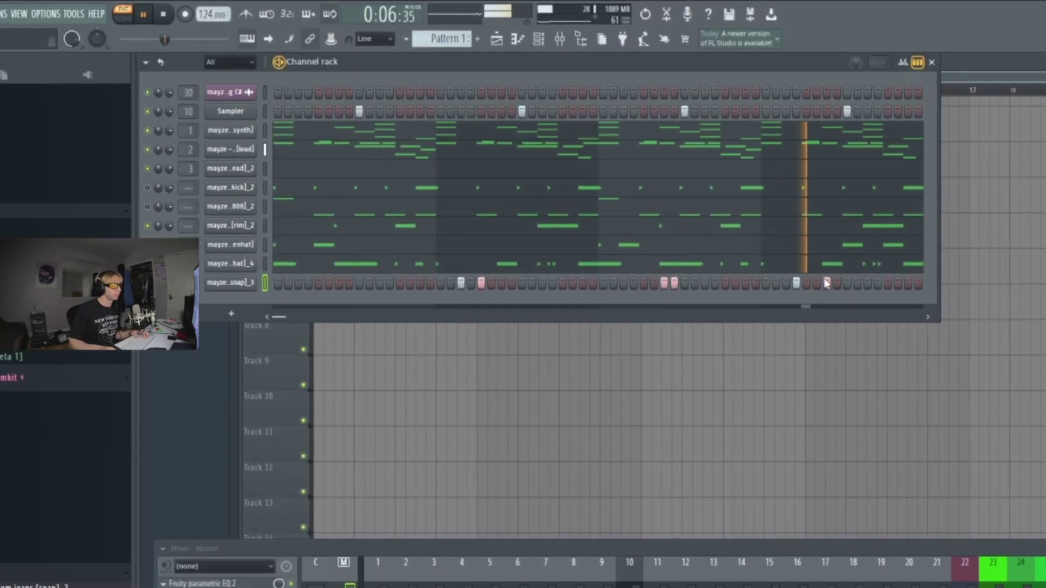
left_click(486, 289)
left_click(466, 289)
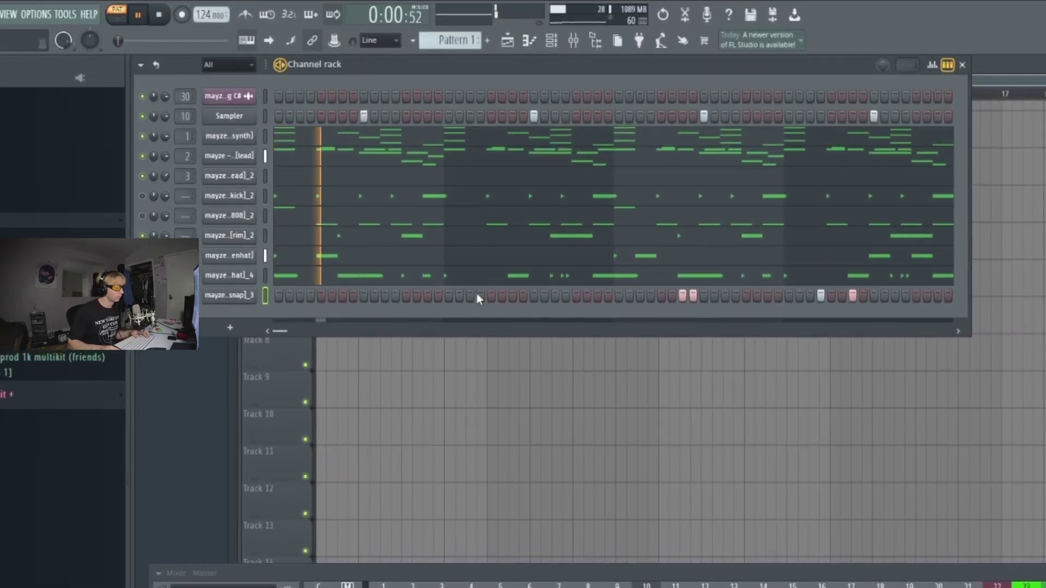
left_click(475, 289)
left_click(518, 302)
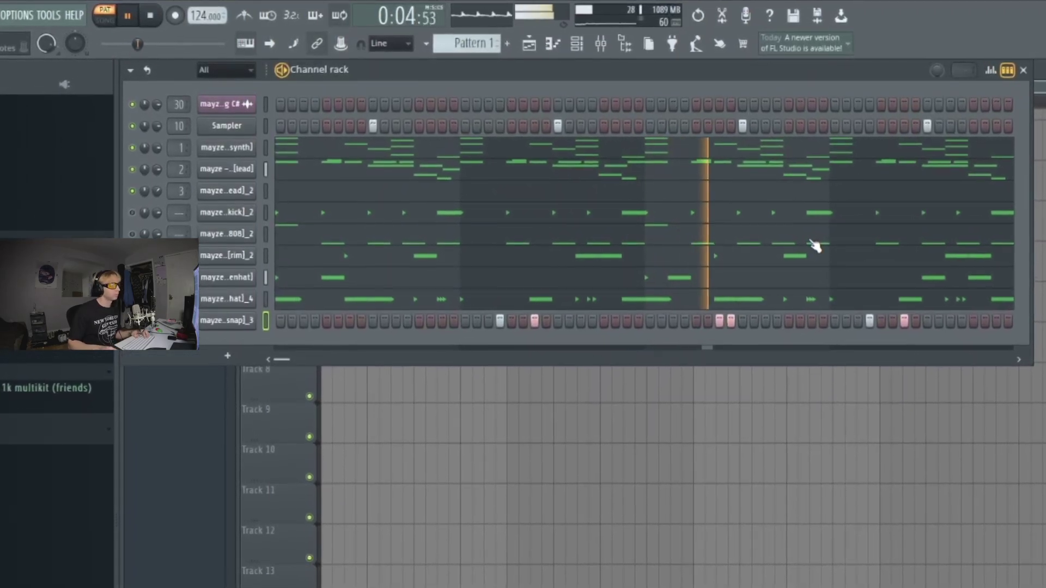
- Rework the snap pattern in the piano roll so the paired C5 hits repeat every two bars over eight bars, and close the piano roll
key("F7")
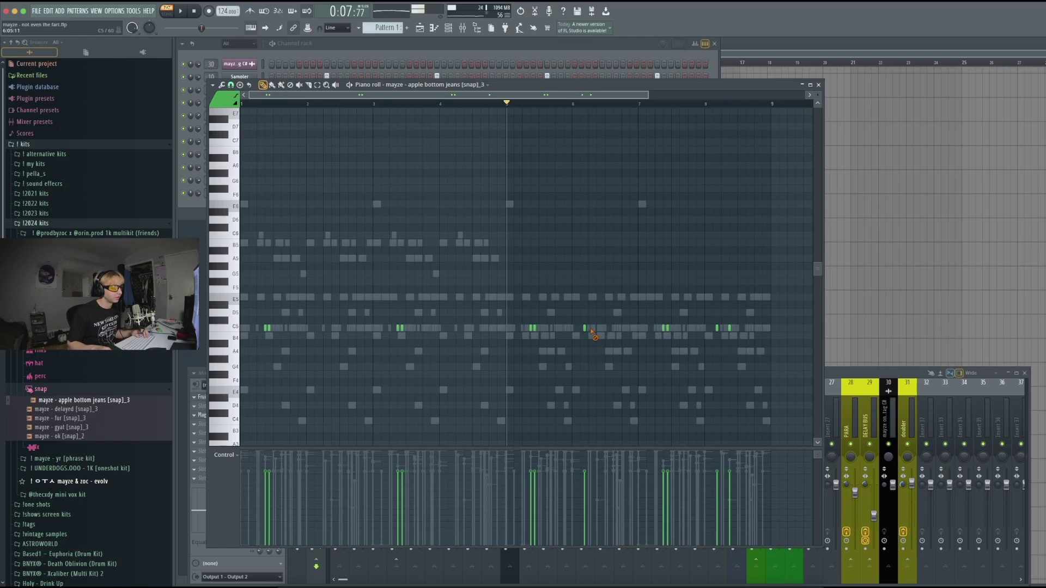
left_click(819, 84)
key("space")
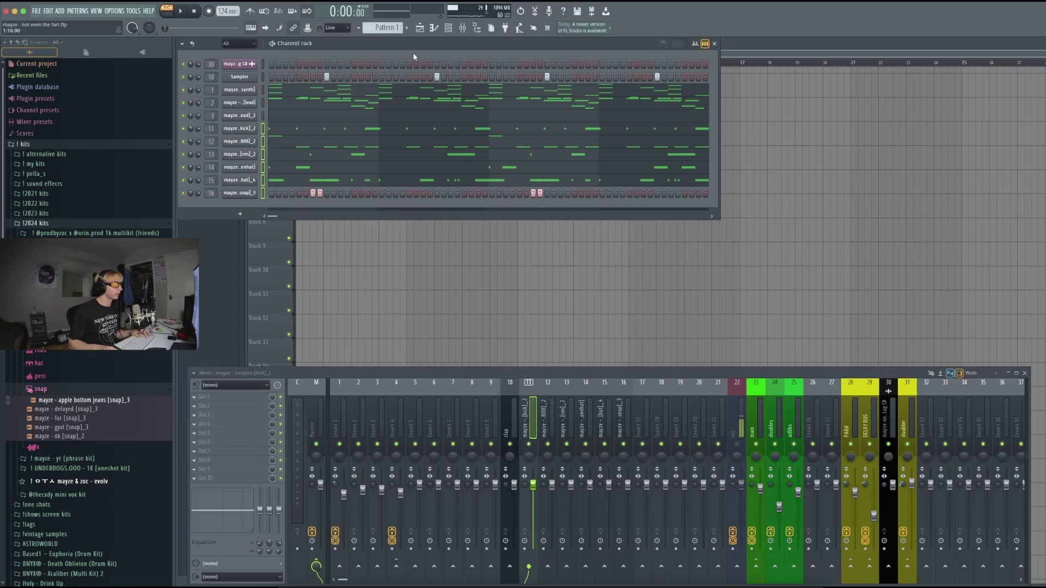
- Lay the pattern out in the playlist as separate eight-bar synth, lead and drum clips, starting on track 2
key("F5")
left_click(360, 143)
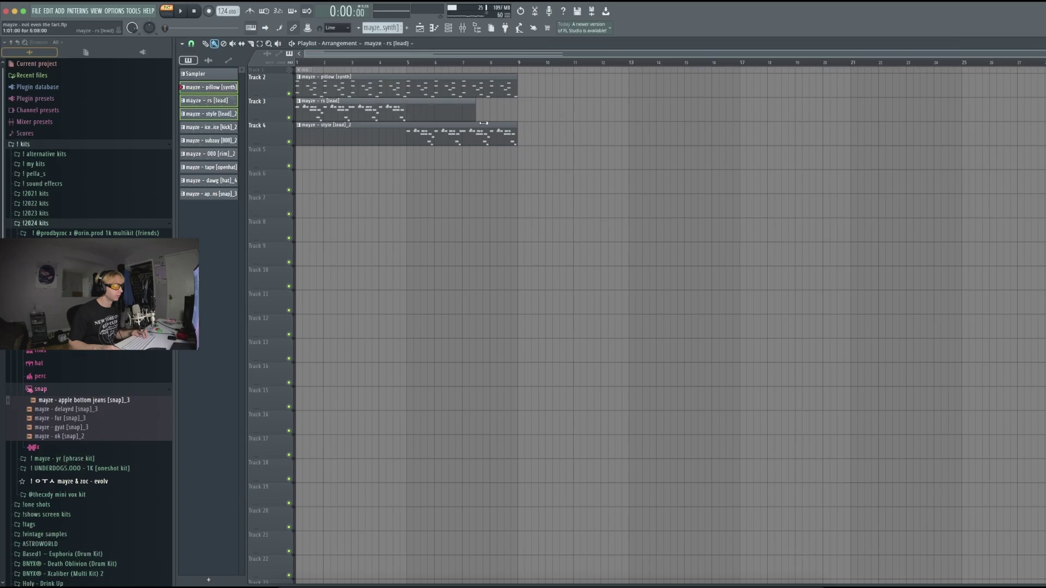
scroll(630, 279, "up", 2)
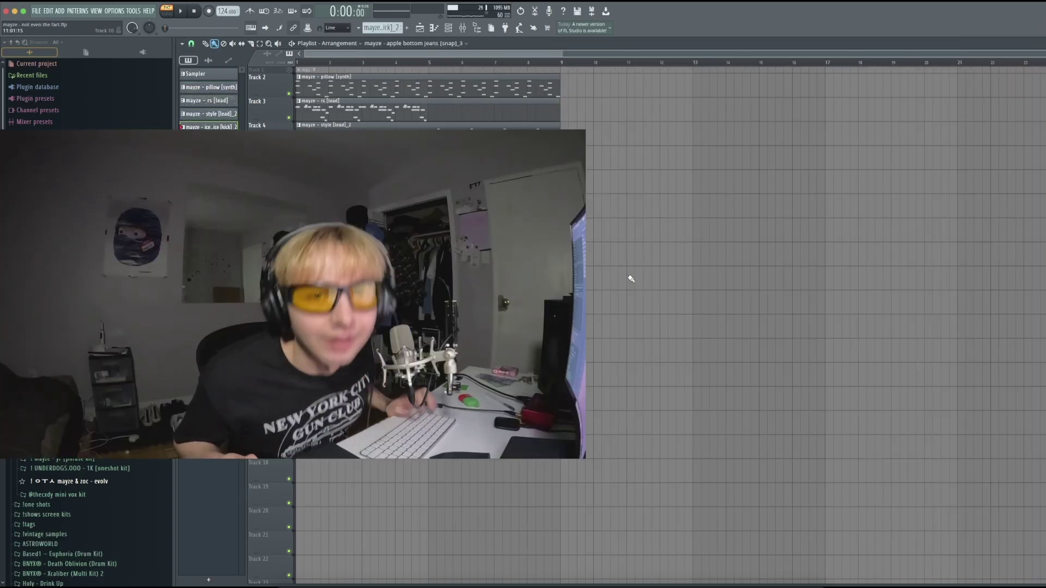
- Duplicate the playlist clips and arrange them into an 88-bar structure with varied lead, kick, 808, rim, hat and snap sections, and stop playback
key("ctrl+a")
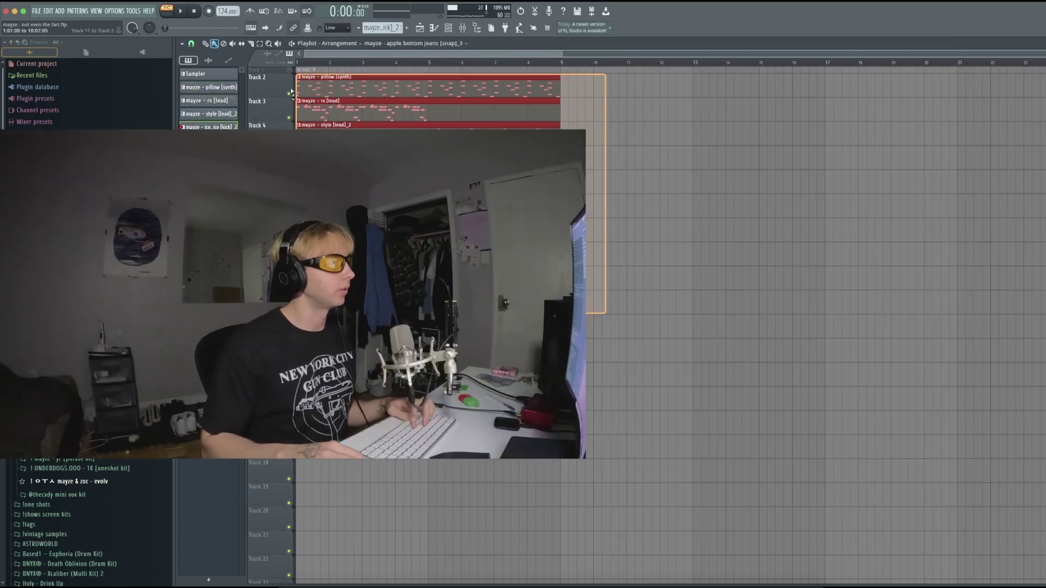
key("ctrl+b")
left_click(444, 114)
scroll(444, 114, "down", 2)
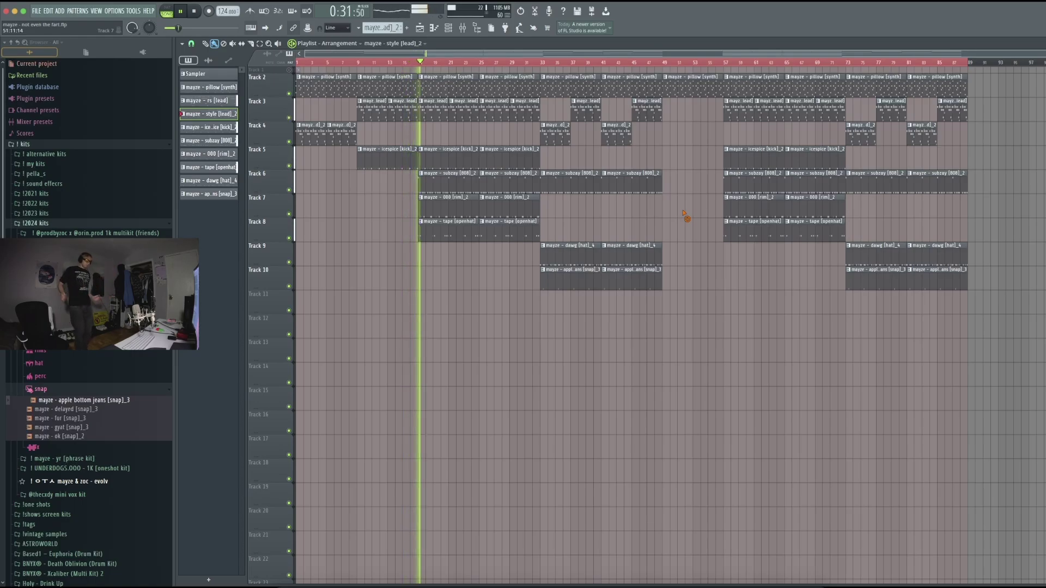
key("space")
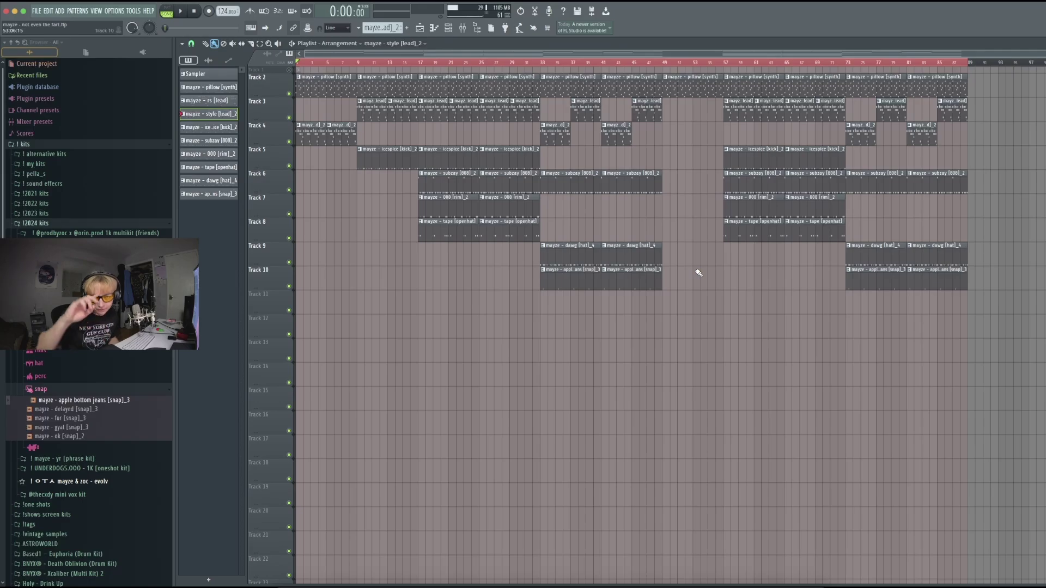